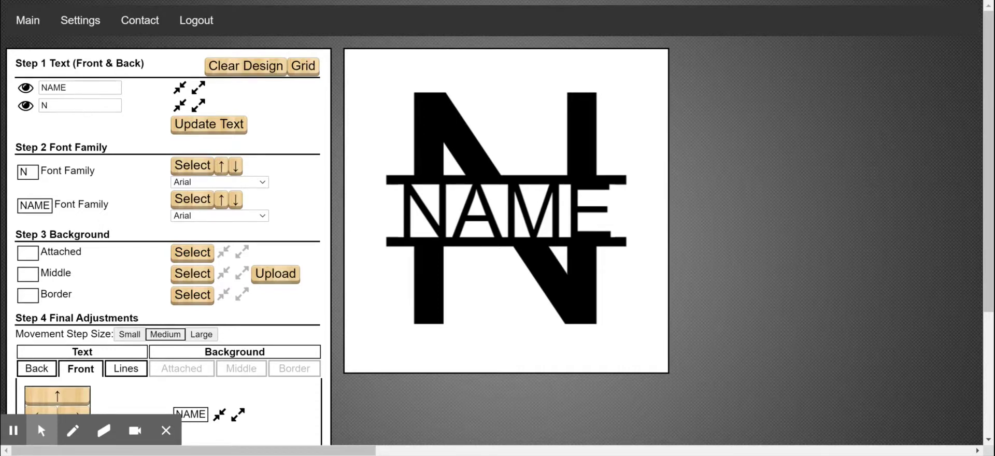
# Delete the NAME split text and the letter N behind it, updating the design after each
pyautogui.moveTo(78, 87); pyautogui.dragTo(9, 87)
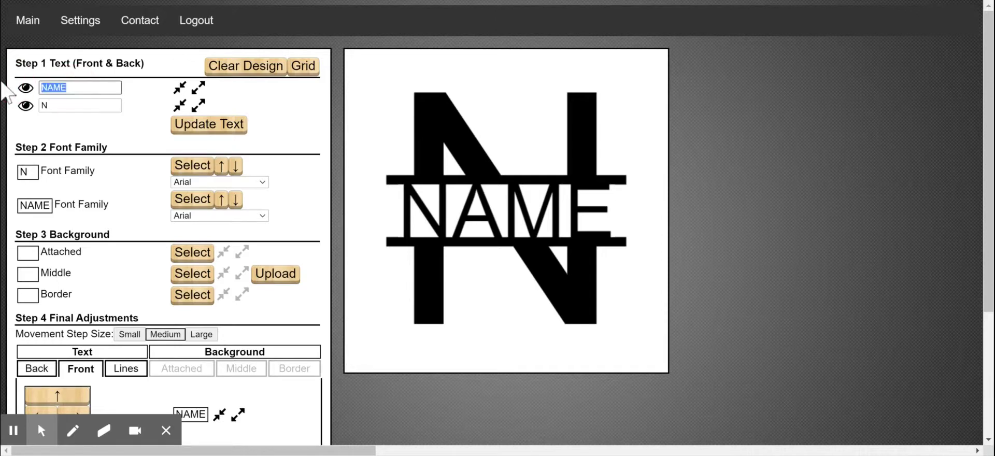
pyautogui.press('BackSpace')
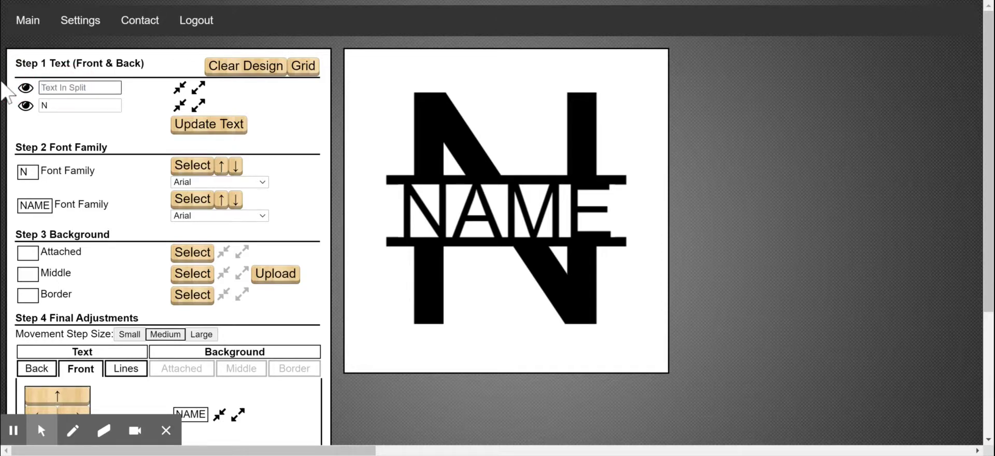
pyautogui.click(181, 127)
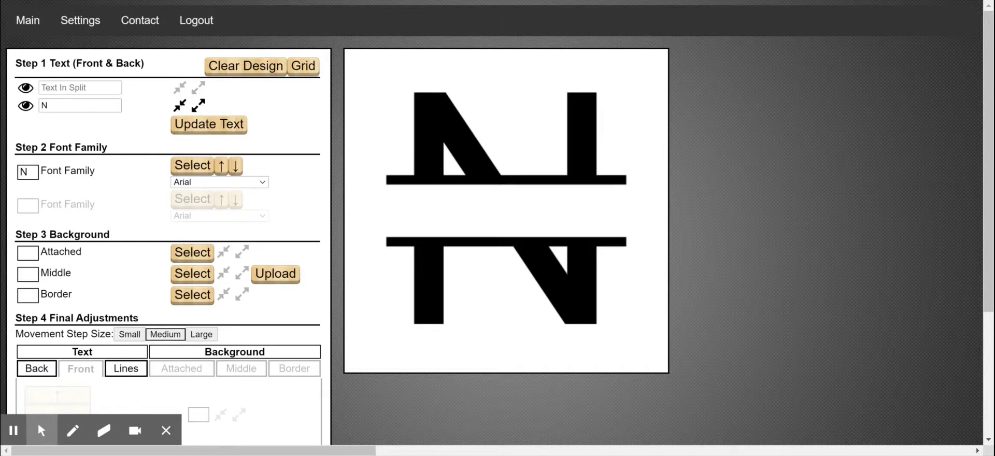
pyautogui.moveTo(78, 105); pyautogui.dragTo(5, 101)
pyautogui.press('BackSpace')
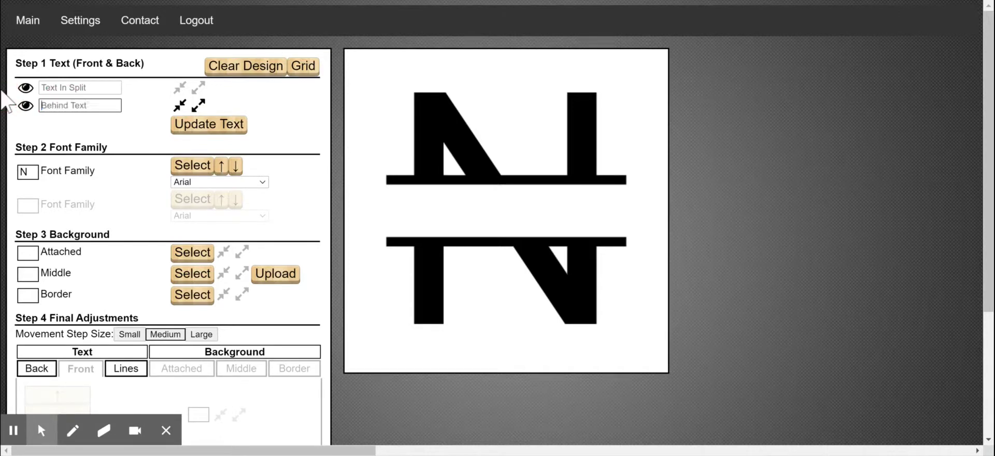
pyautogui.click(176, 125)
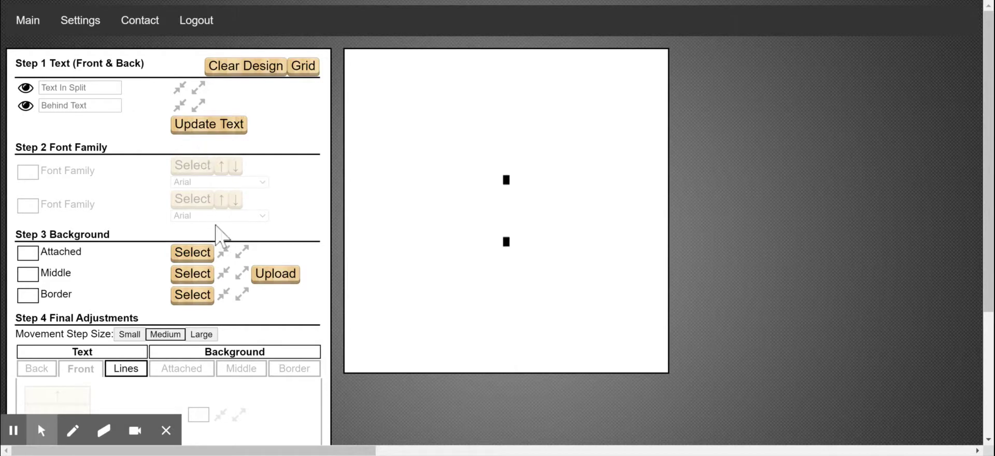
# Move the split lines down off the canvas using Large movement steps
pyautogui.scroll(-3, 211, 307)
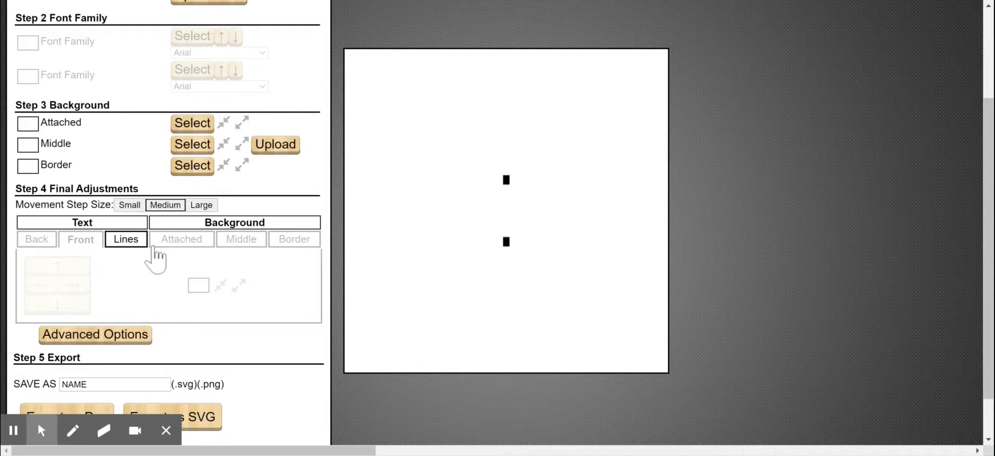
pyautogui.click(125, 243)
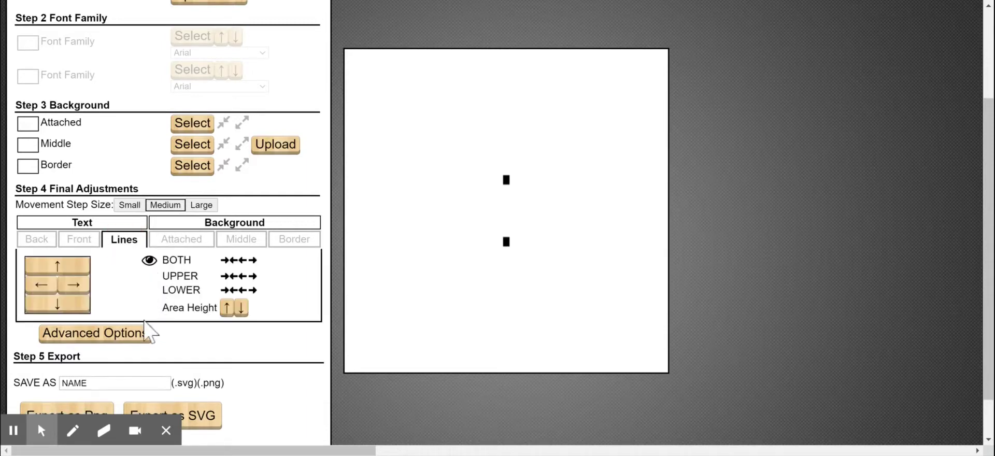
pyautogui.click(72, 306)
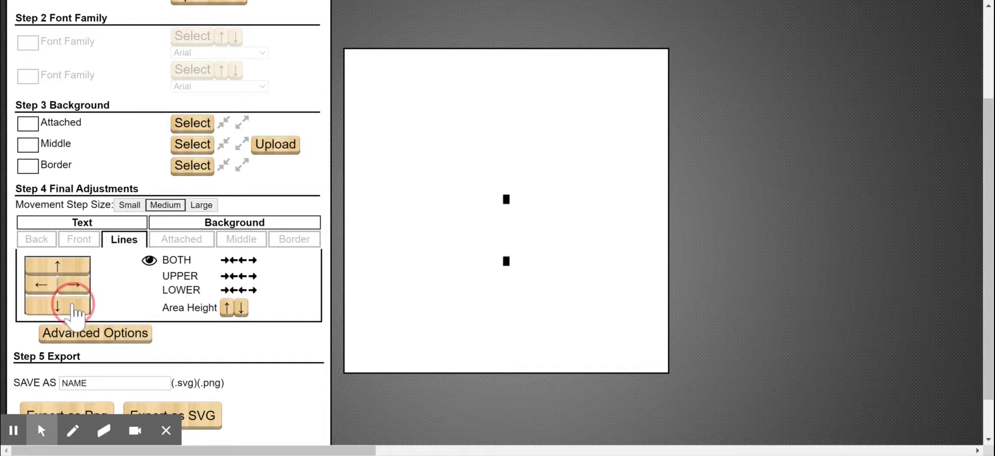
pyautogui.click(73, 305)
pyautogui.click(72, 306)
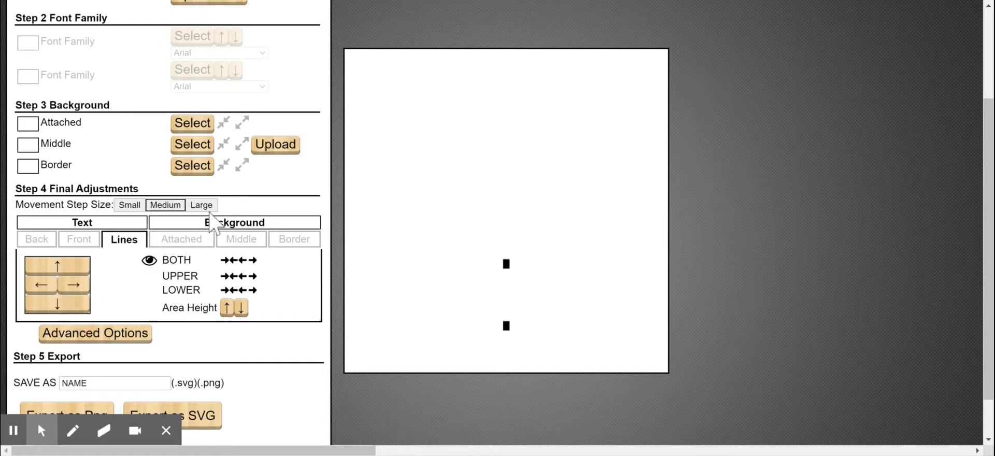
pyautogui.click(207, 206)
pyautogui.click(71, 306)
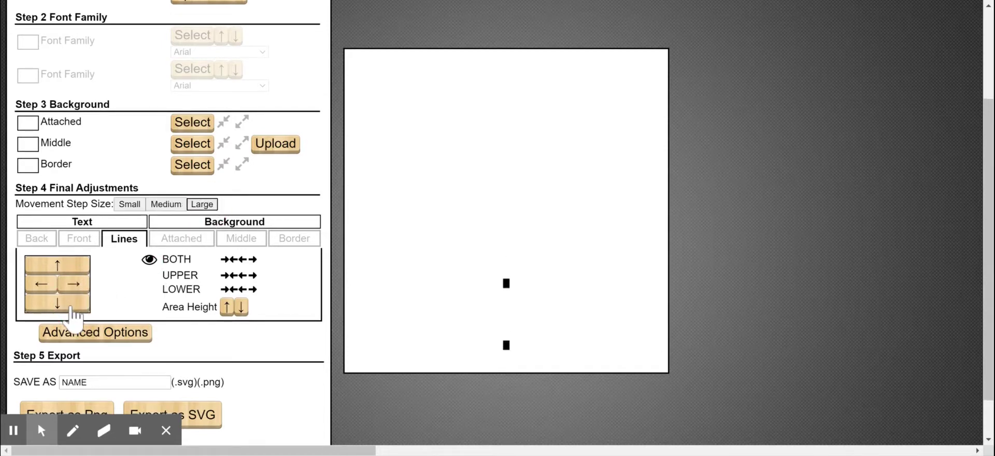
pyautogui.click(73, 308)
pyautogui.click(73, 308)
# Enable the border and choose the looped ornament circle from the Select Border grid
pyautogui.click(62, 167)
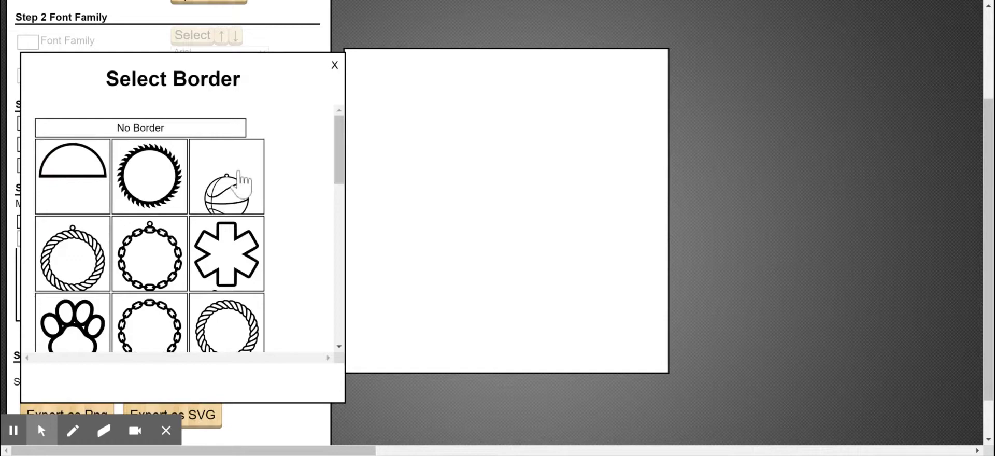
pyautogui.scroll(-1, 241, 181)
pyautogui.scroll(-5, 241, 181)
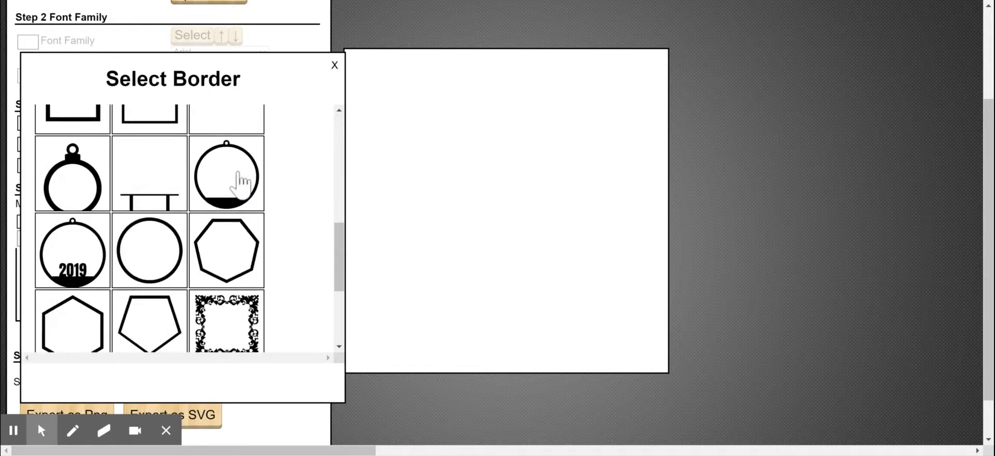
pyautogui.scroll(-1, 240, 184)
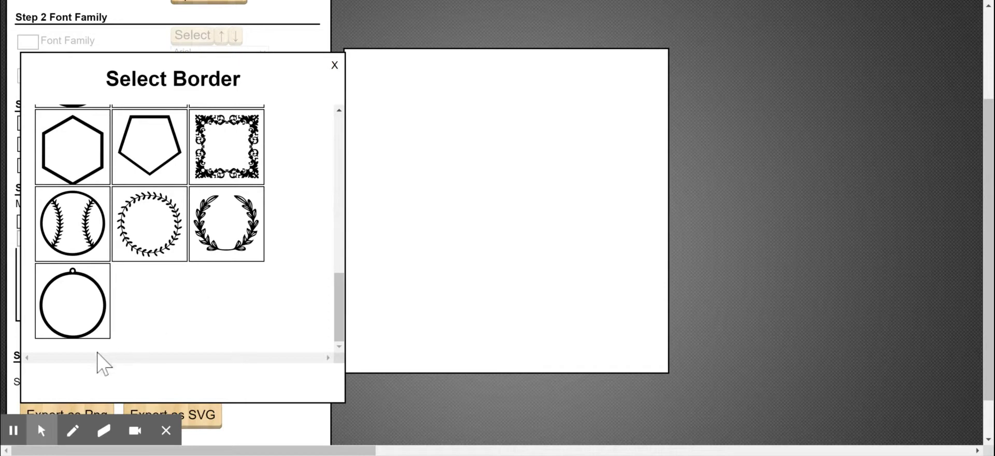
pyautogui.click(91, 322)
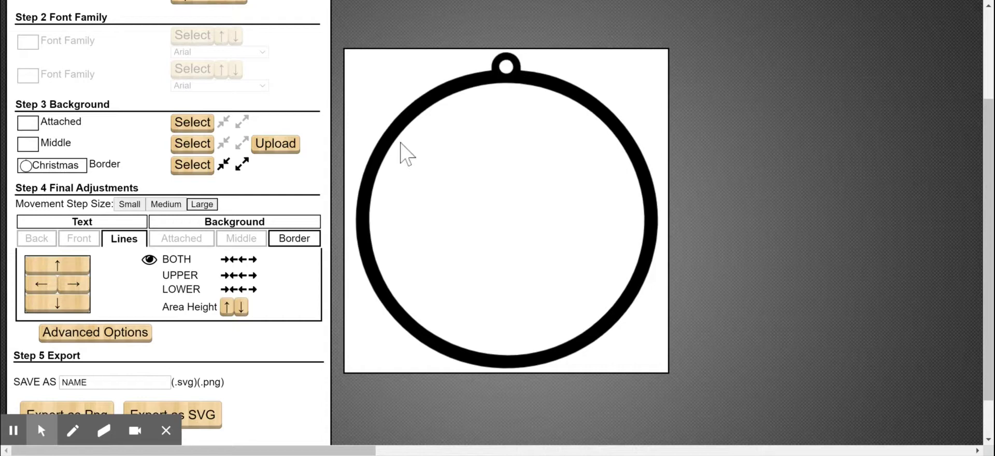
# Set the middle background to the eight-petal flower from the Nature category
pyautogui.click(58, 145)
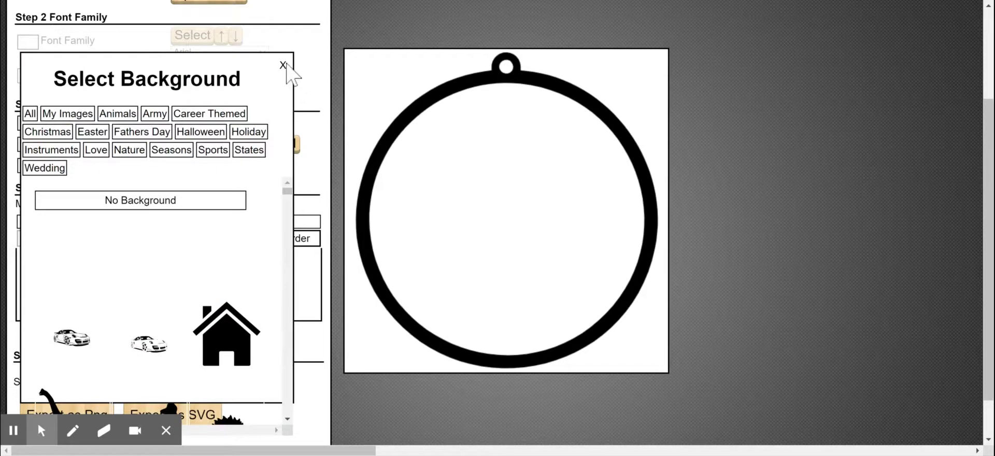
pyautogui.click(284, 64)
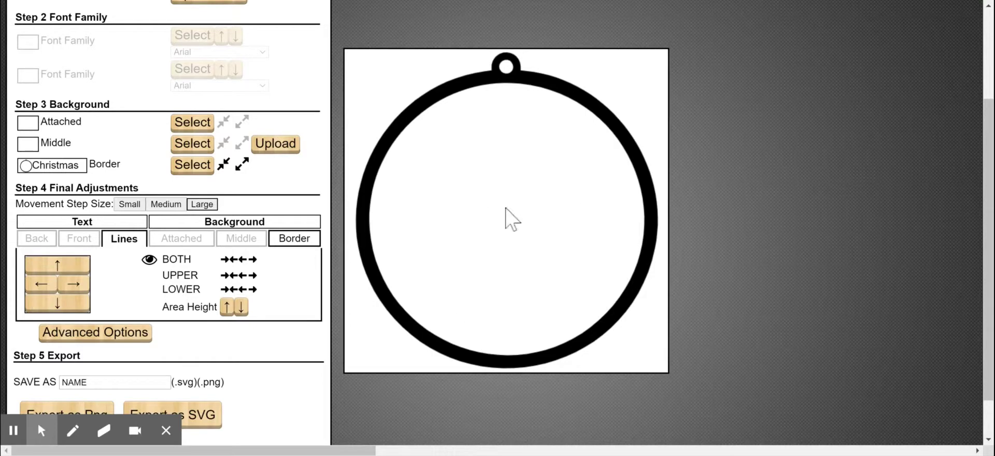
pyautogui.click(63, 145)
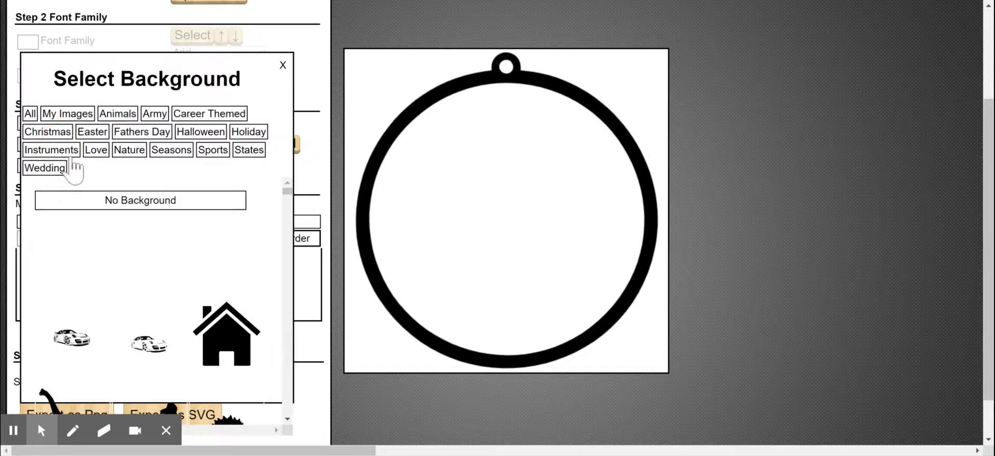
pyautogui.scroll(-7, 204, 233)
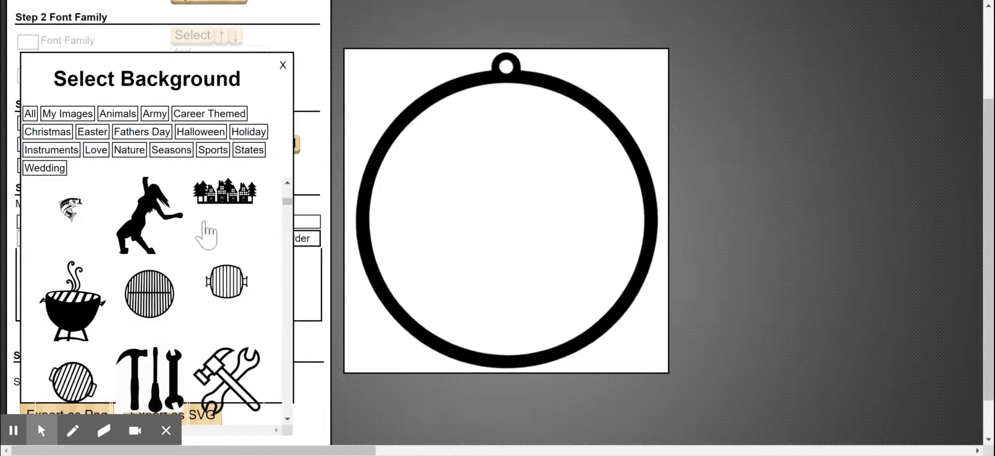
pyautogui.scroll(5, 204, 233)
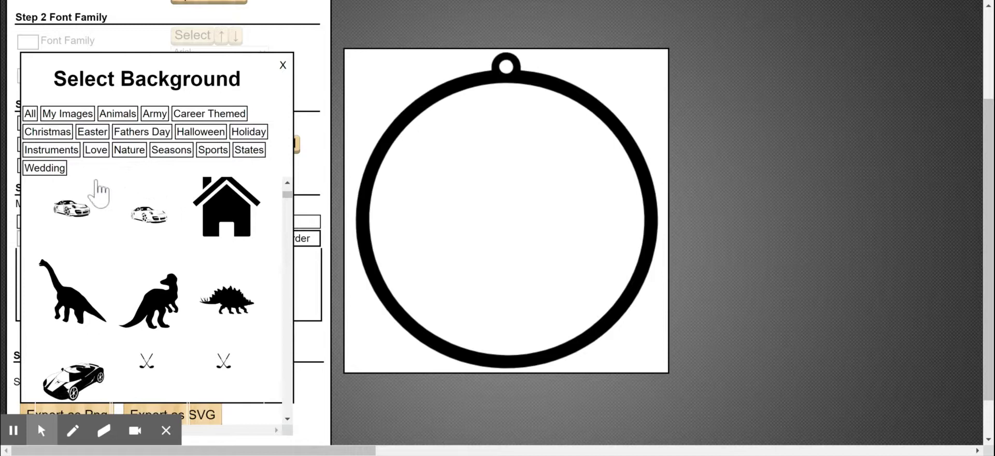
pyautogui.click(129, 151)
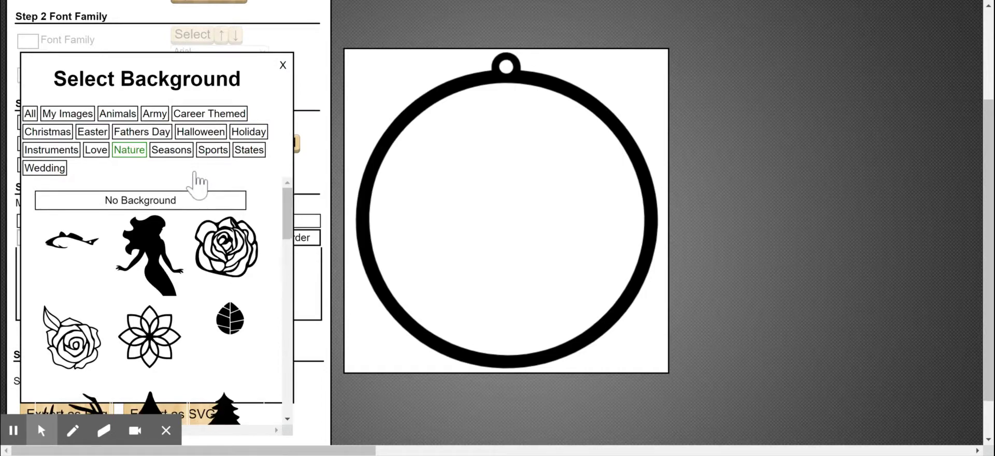
pyautogui.scroll(-10, 197, 184)
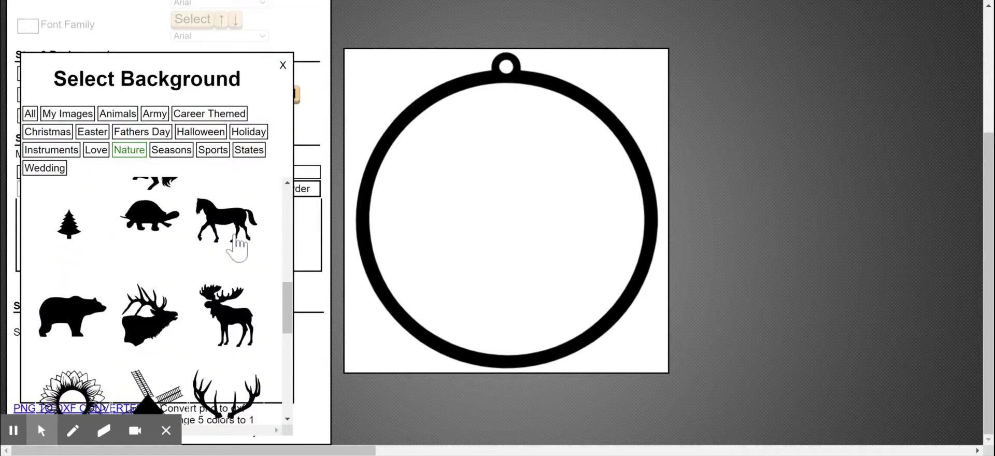
pyautogui.scroll(-3, 237, 248)
pyautogui.scroll(10, 237, 243)
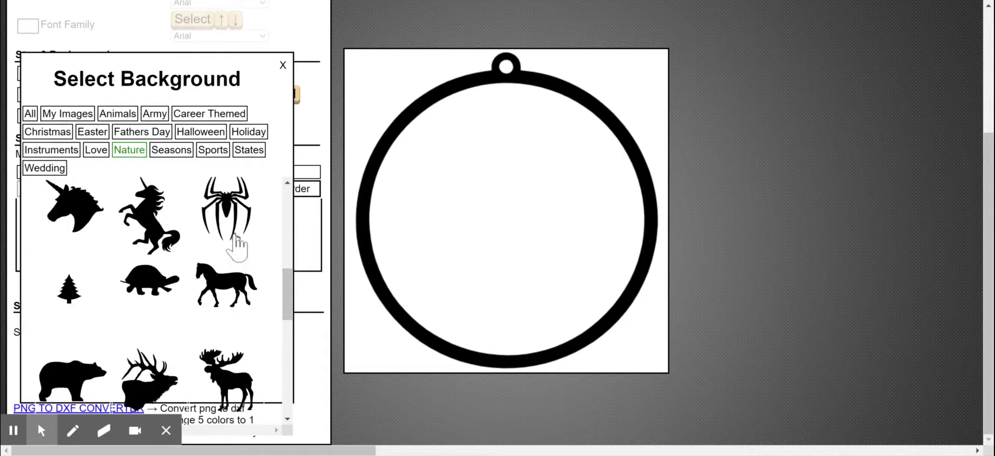
pyautogui.scroll(3, 238, 243)
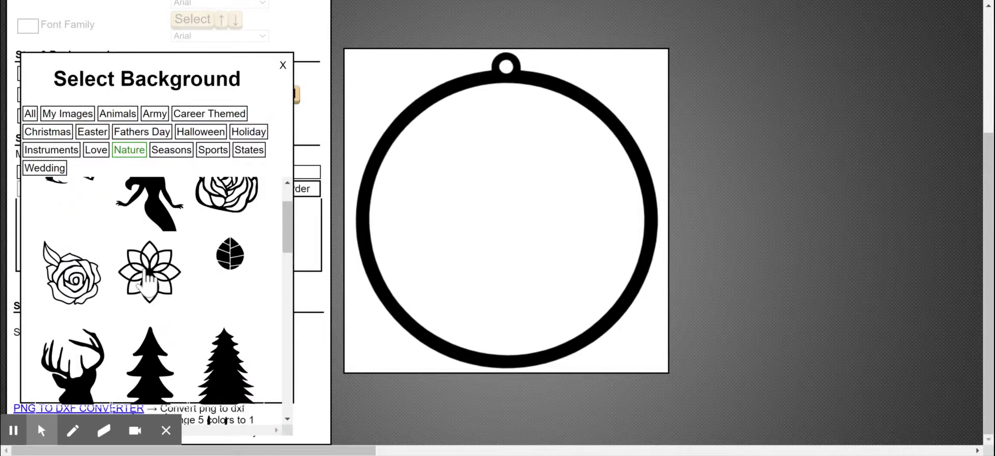
pyautogui.click(148, 272)
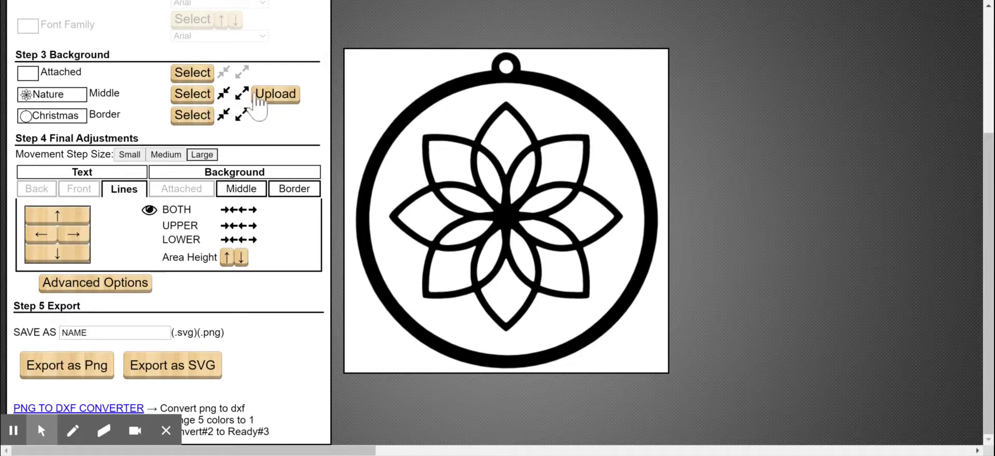
# Resize the flower so it sits just inside the ring
pyautogui.click(225, 94)
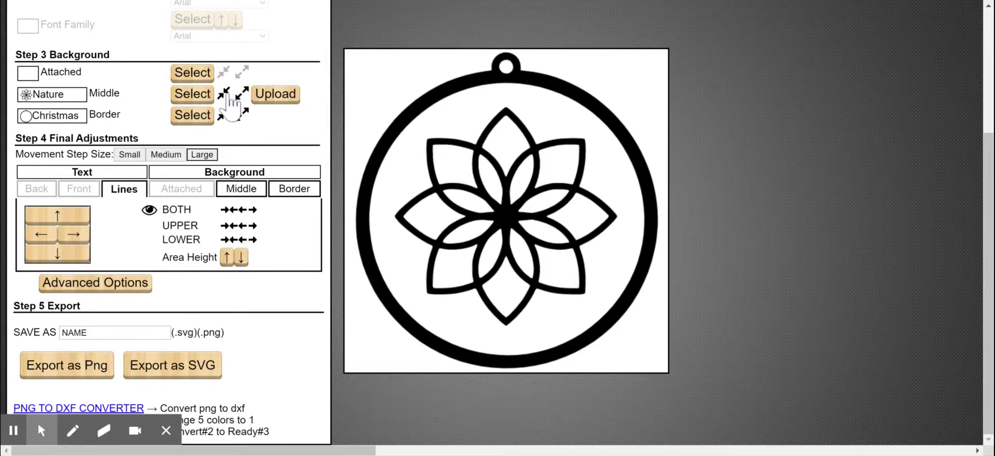
pyautogui.click(225, 94)
pyautogui.click(241, 95)
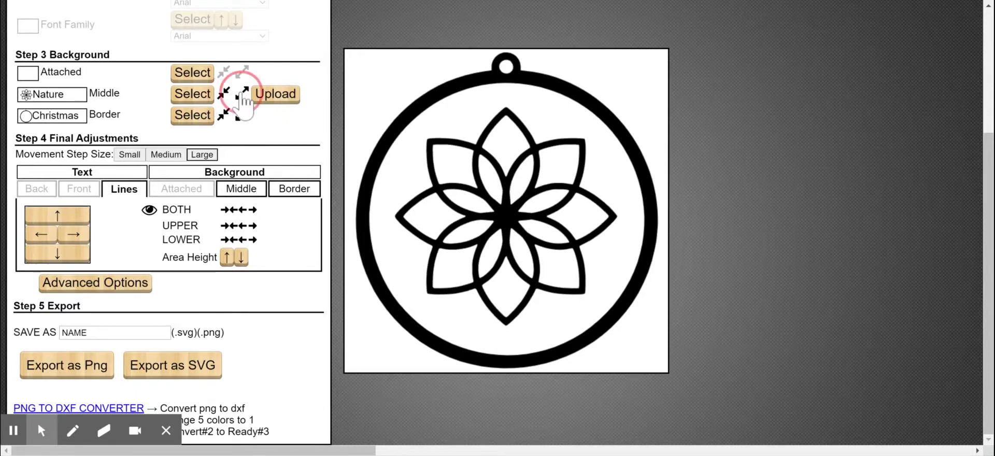
pyautogui.click(241, 94)
pyautogui.click(242, 94)
pyautogui.click(241, 94)
pyautogui.click(242, 94)
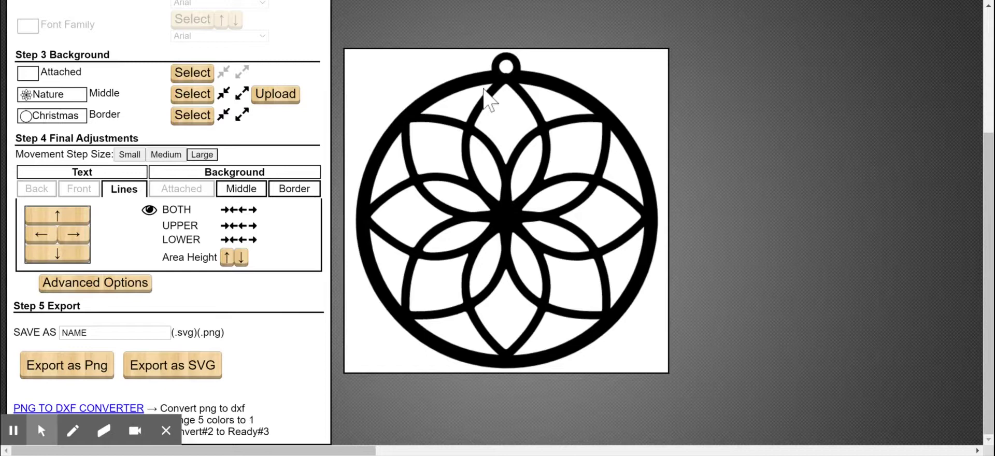
pyautogui.click(225, 93)
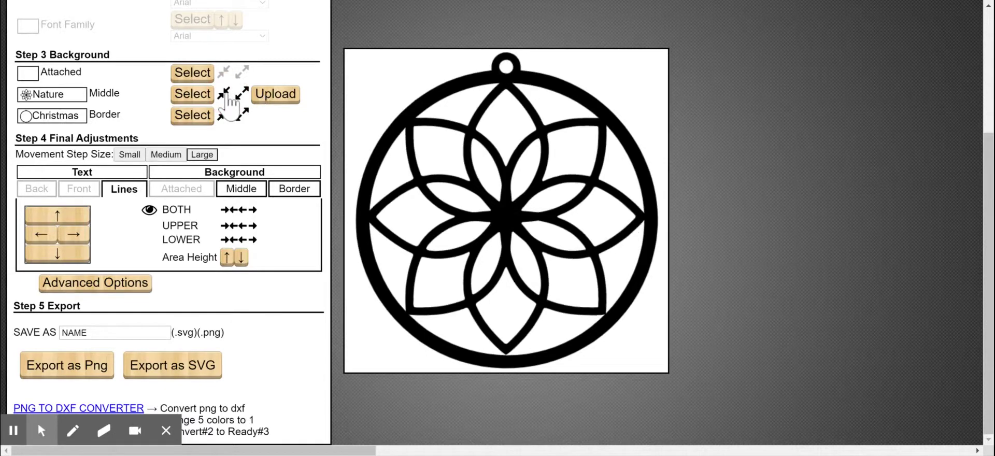
pyautogui.click(78, 255)
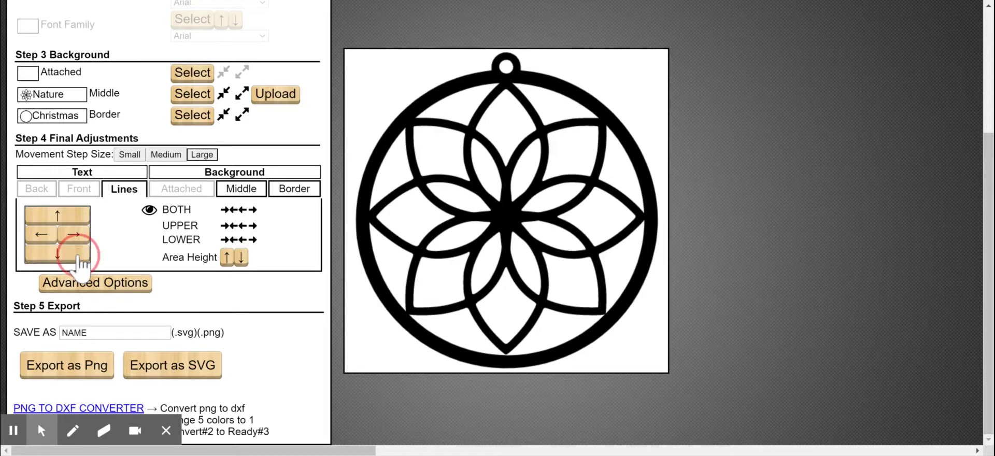
# Nudge the ring border down and back up, then switch to small movement steps
pyautogui.click(289, 189)
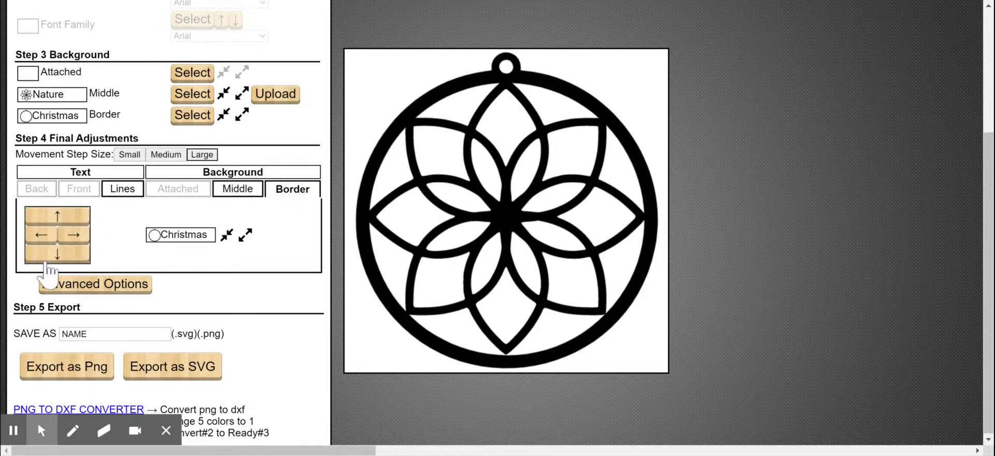
pyautogui.click(52, 257)
pyautogui.click(58, 215)
pyautogui.click(135, 155)
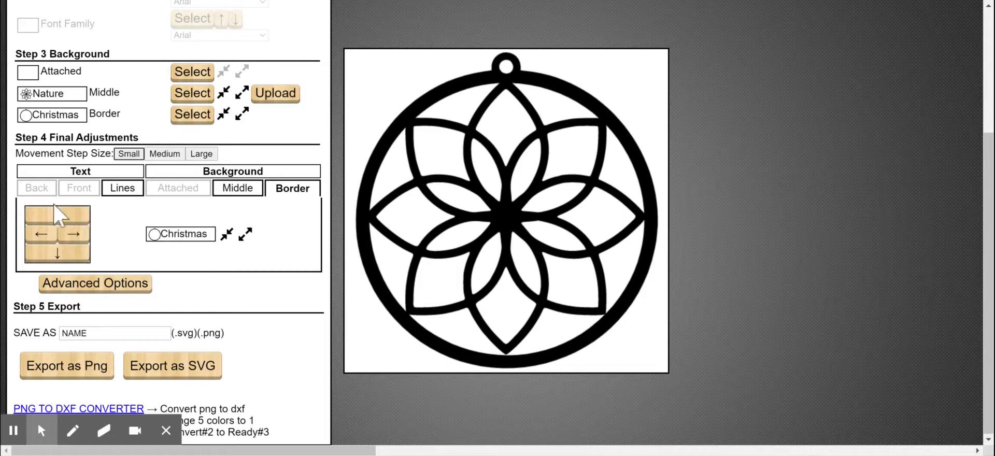
# Lower the Nature flower by a few small steps and enlarge it slightly
pyautogui.click(238, 189)
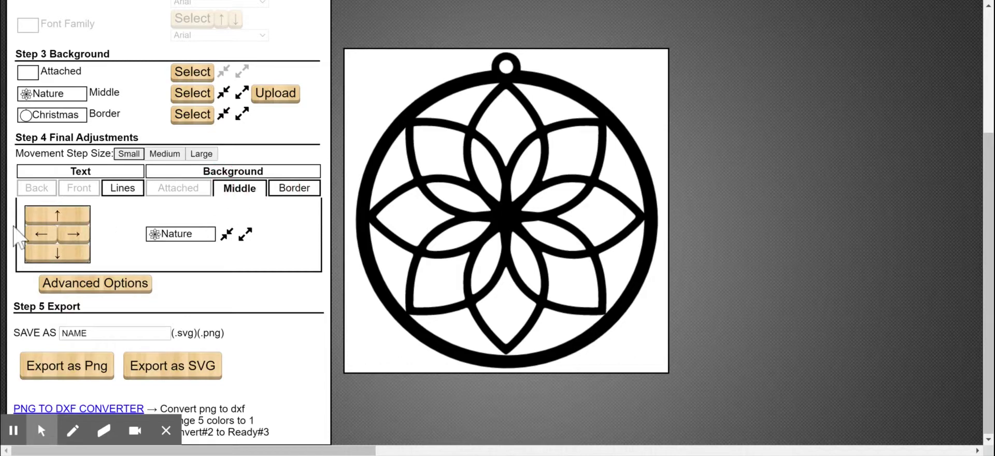
pyautogui.click(73, 262)
pyautogui.click(73, 262)
pyautogui.click(73, 262)
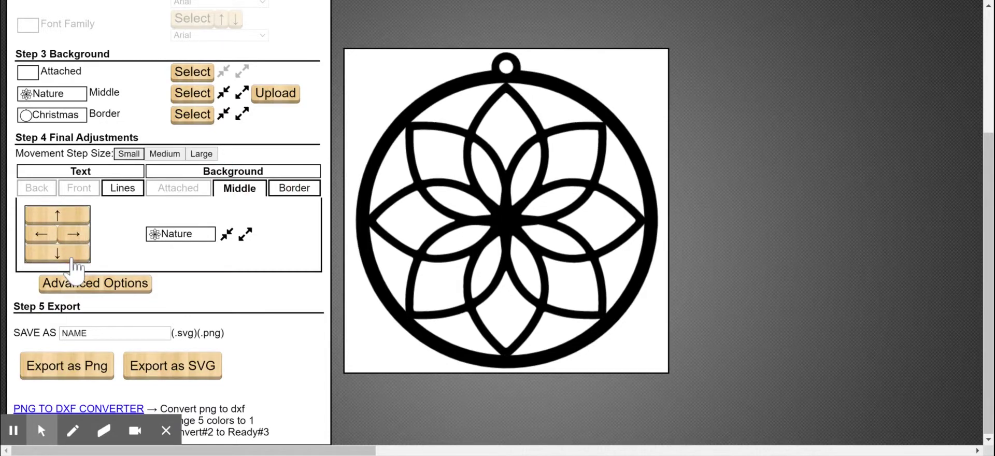
pyautogui.click(79, 216)
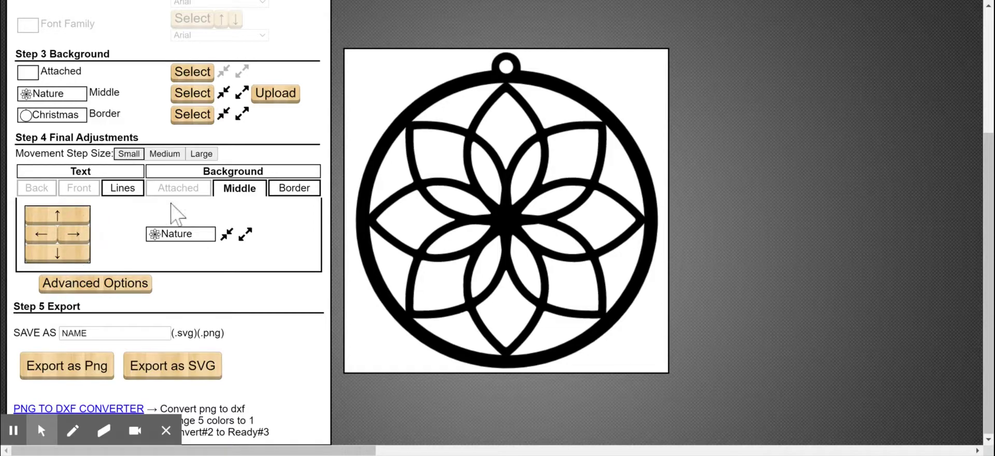
pyautogui.click(247, 232)
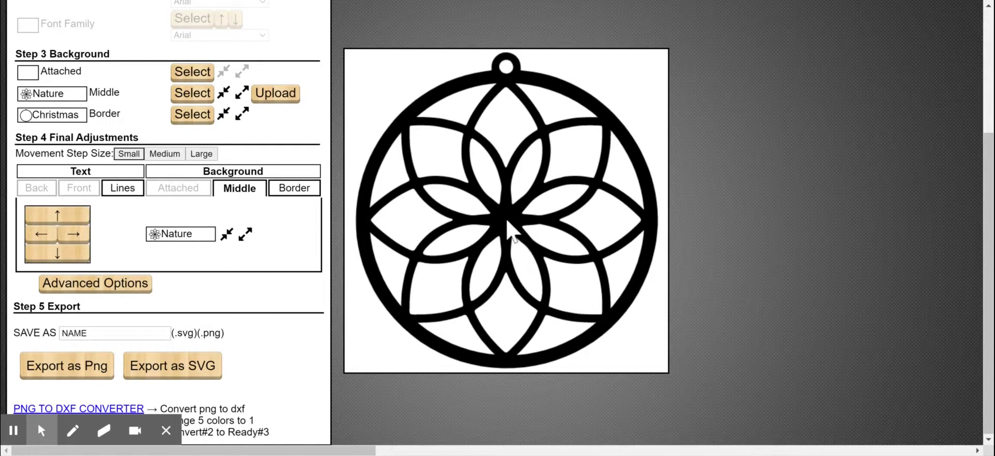
# Replace the NAME placeholder in the SAVE AS field with 'Earring'
pyautogui.doubleClick(72, 333)
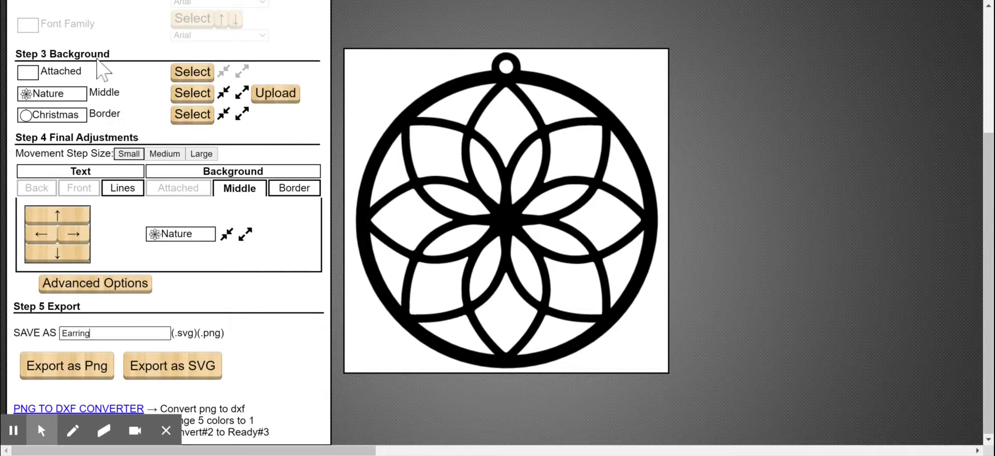
# Make the striped Easter egg the middle design and enlarge it one step
pyautogui.click(110, 98)
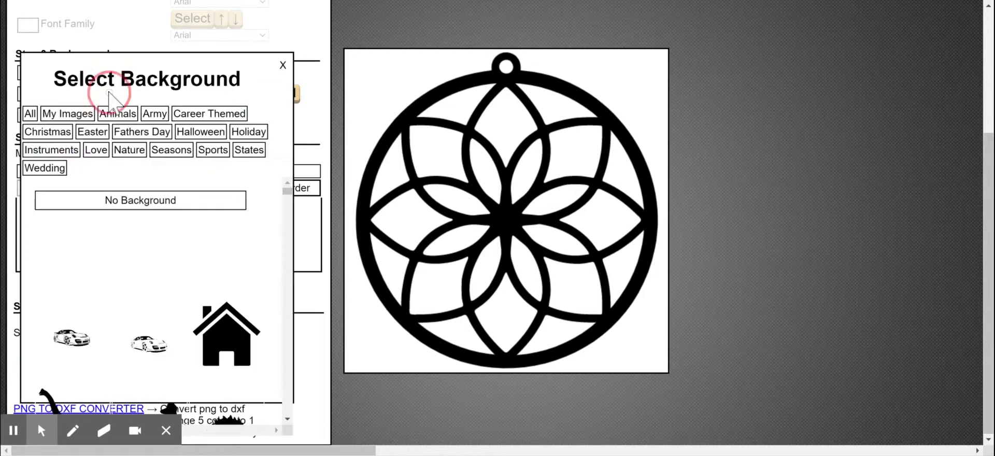
pyautogui.scroll(-9, 218, 236)
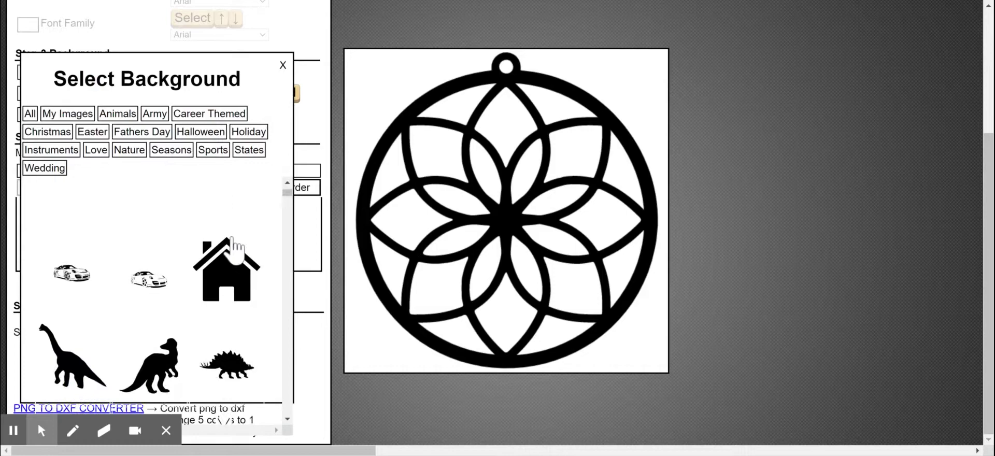
pyautogui.scroll(-2, 233, 248)
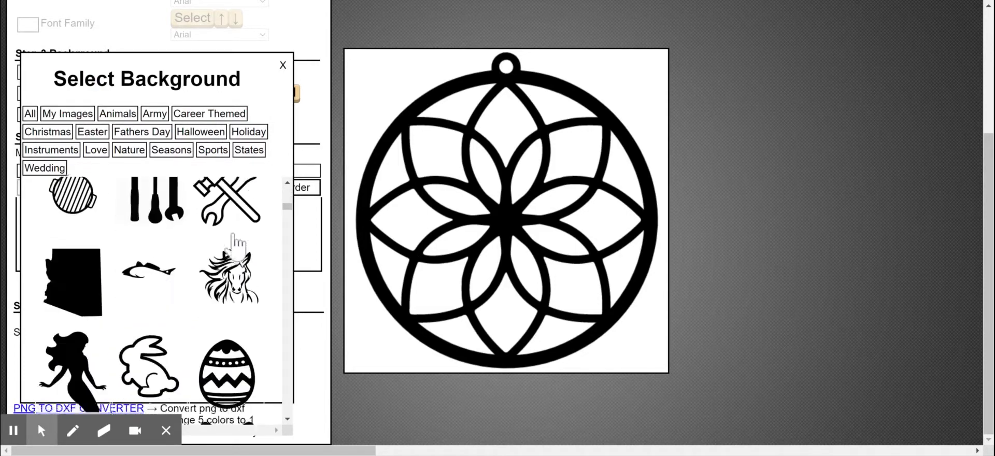
pyautogui.scroll(-2, 230, 249)
pyautogui.scroll(-2, 228, 251)
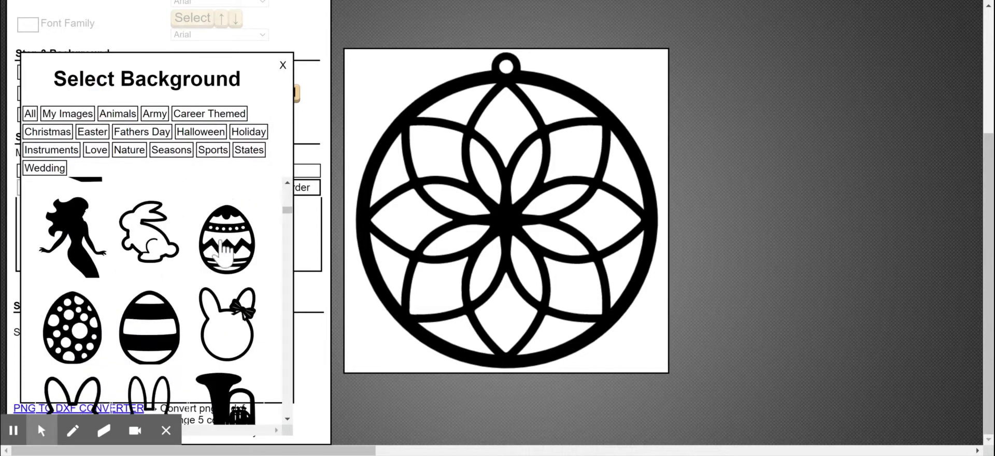
pyautogui.click(151, 348)
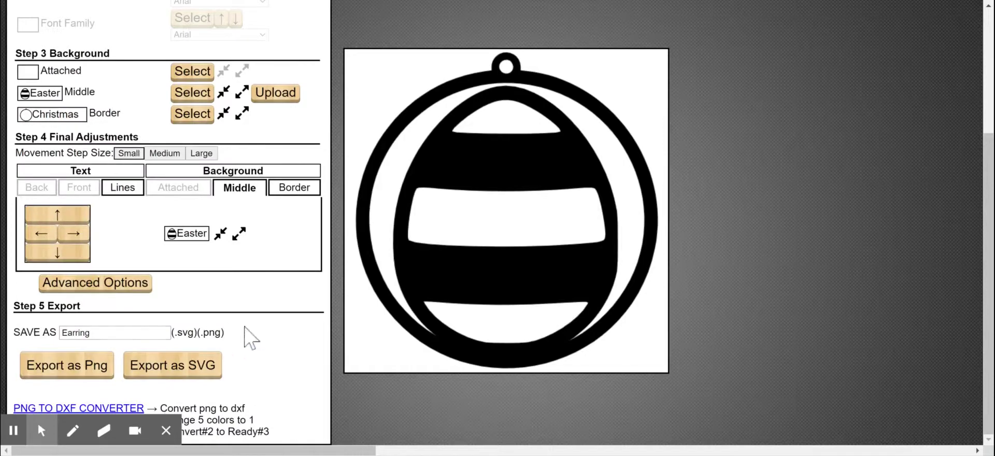
pyautogui.click(238, 235)
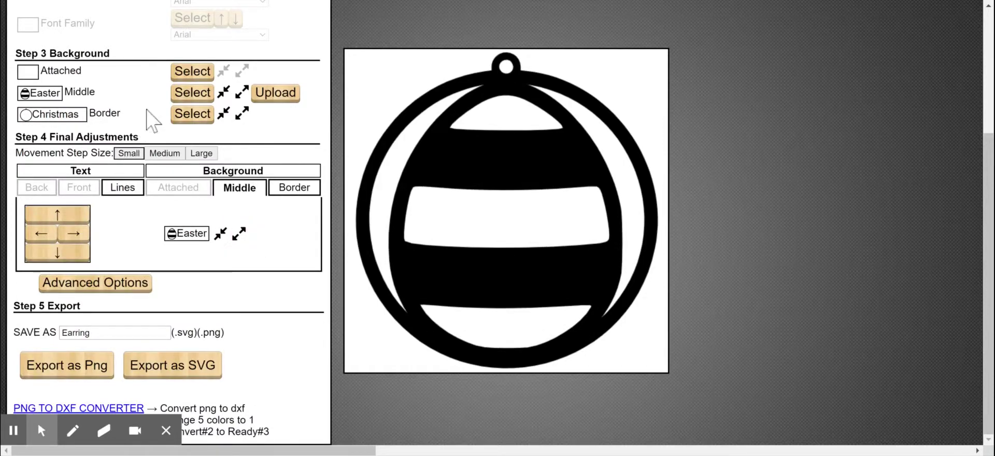
# Reopen the middle background choices and scroll to the Instruments images
pyautogui.click(83, 93)
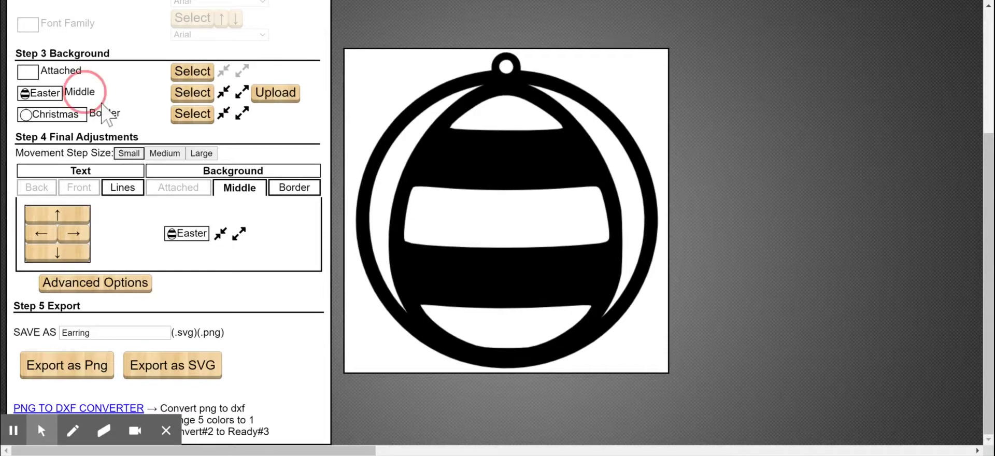
pyautogui.scroll(-5, 217, 244)
pyautogui.scroll(-4, 224, 248)
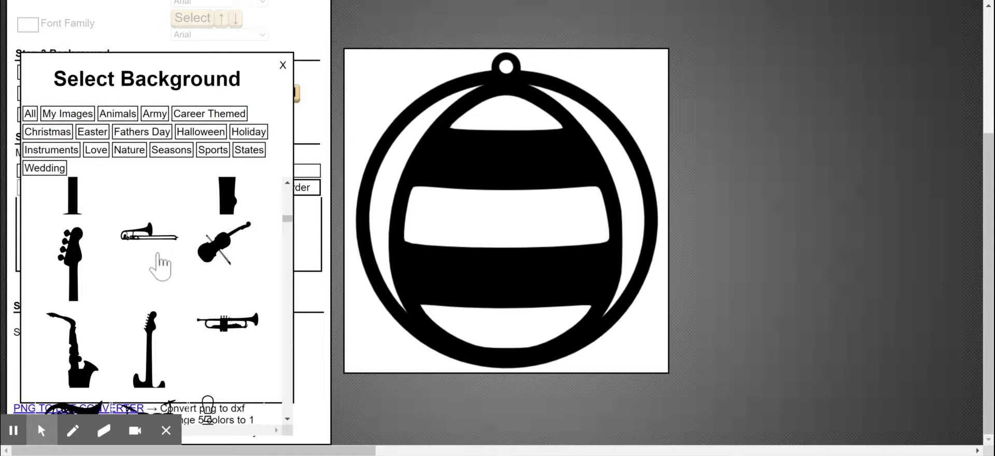
pyautogui.scroll(-2, 158, 266)
pyautogui.scroll(1, 187, 267)
pyautogui.scroll(1, 213, 247)
# Swap the Easter egg for the violin and lower it five steps
pyautogui.click(216, 248)
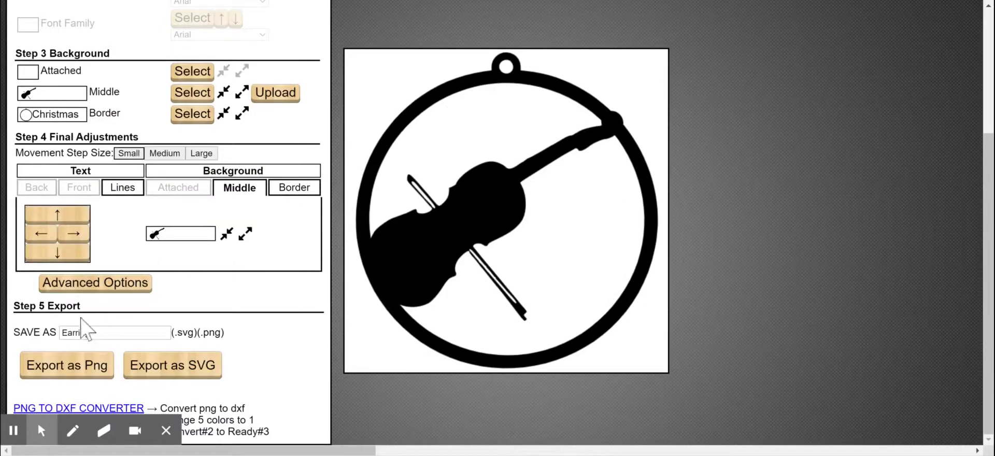
pyautogui.click(59, 254)
pyautogui.click(58, 254)
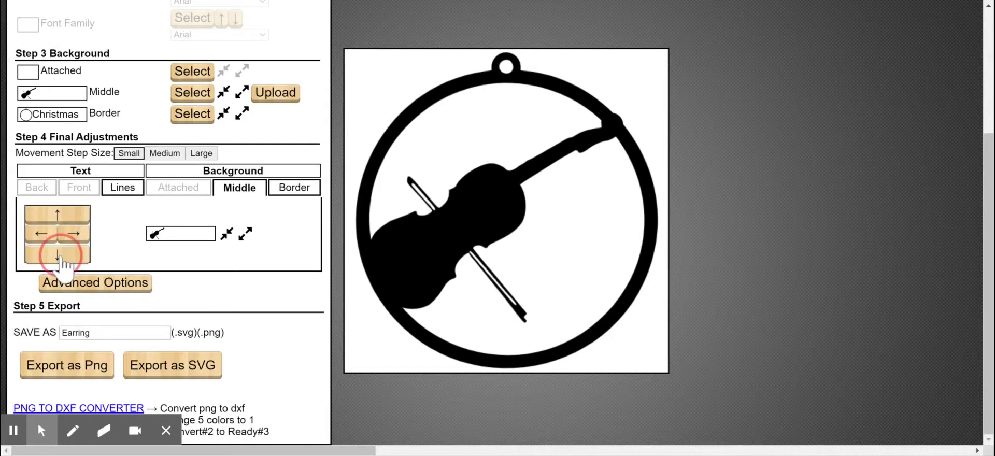
pyautogui.click(58, 254)
pyautogui.click(60, 255)
pyautogui.click(63, 256)
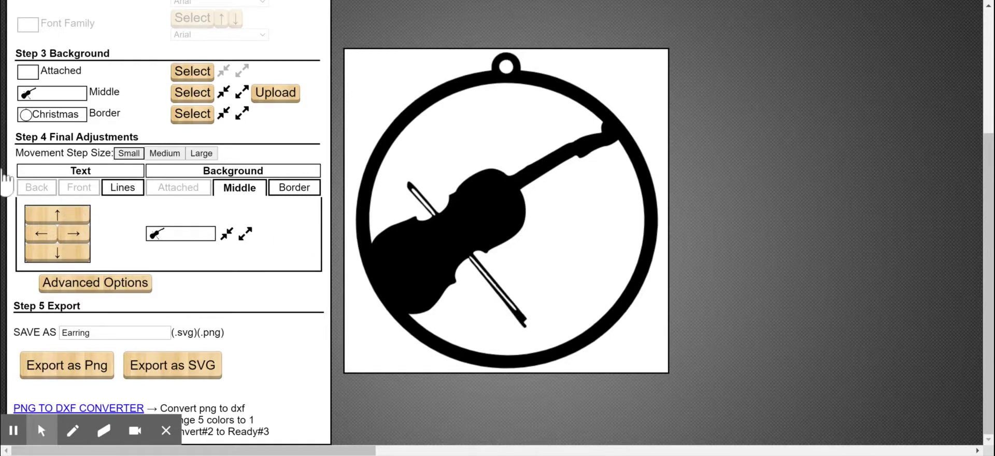
# Replace the violin with the Seasons snowman and shrink it two steps
pyautogui.click(111, 91)
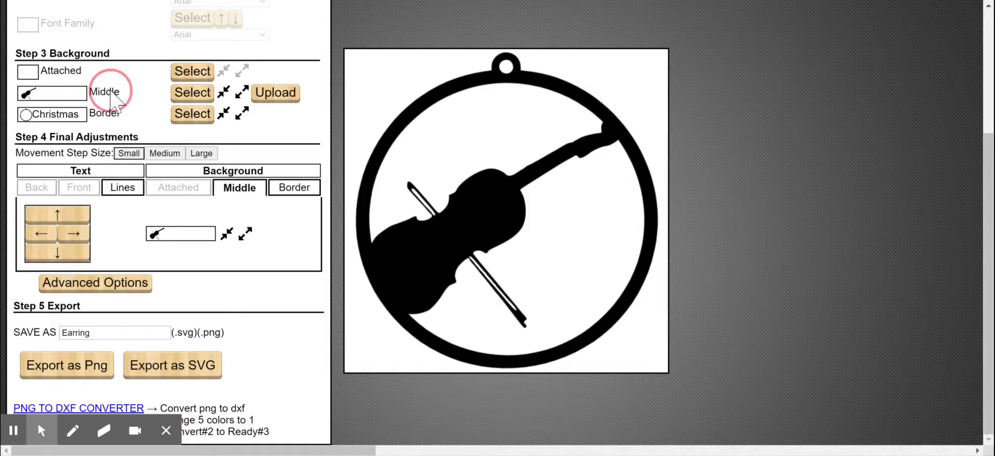
pyautogui.click(169, 151)
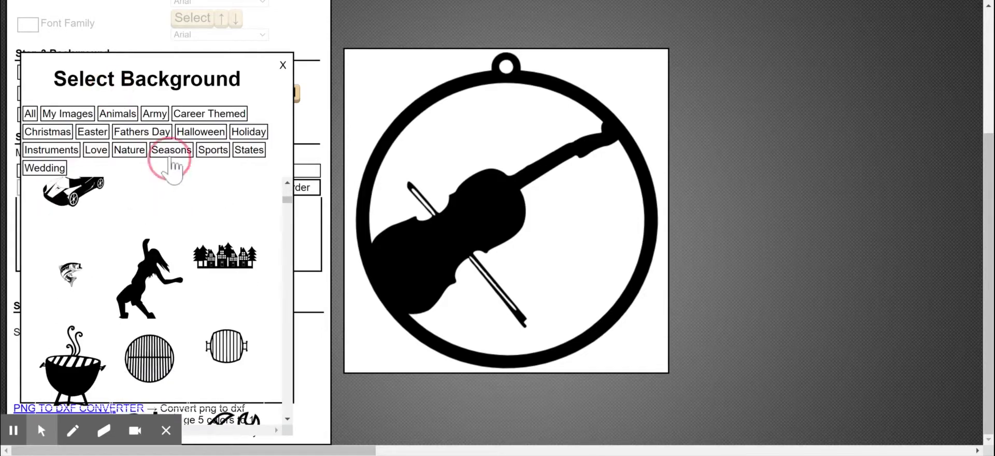
pyautogui.scroll(-1, 190, 217)
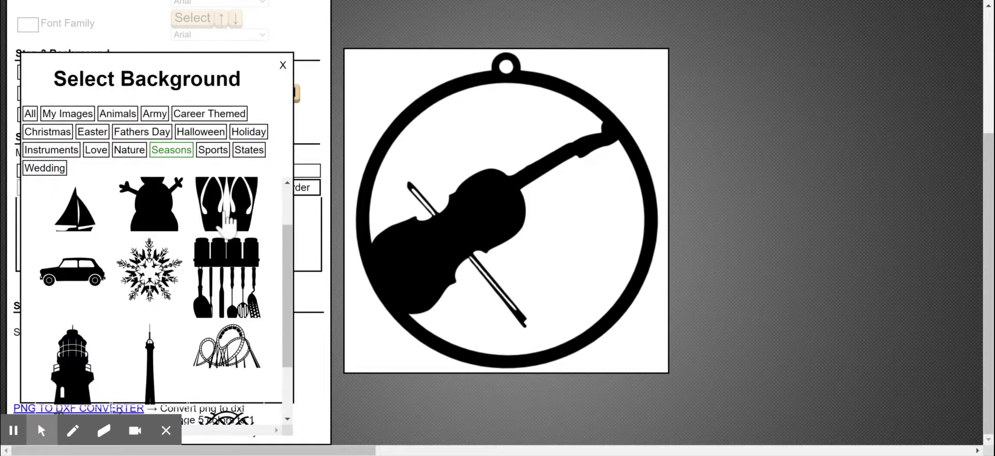
pyautogui.click(156, 208)
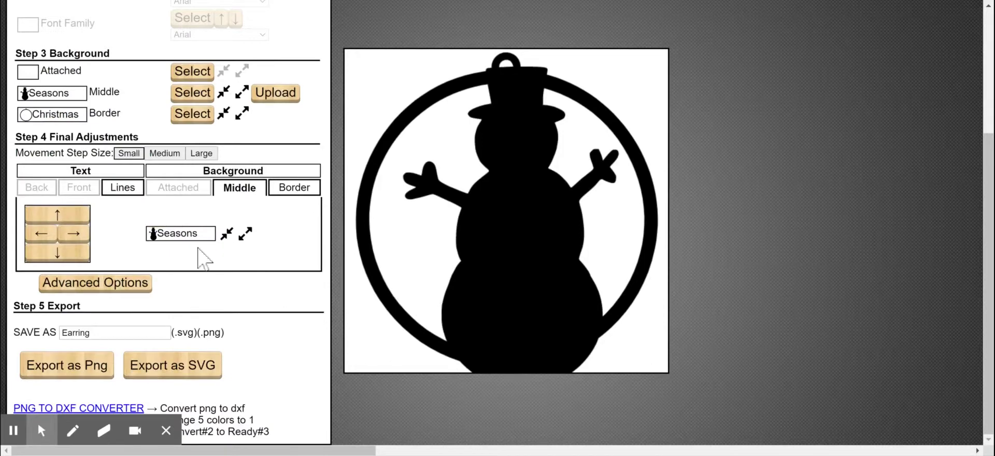
pyautogui.click(227, 234)
pyautogui.click(226, 234)
pyautogui.click(226, 234)
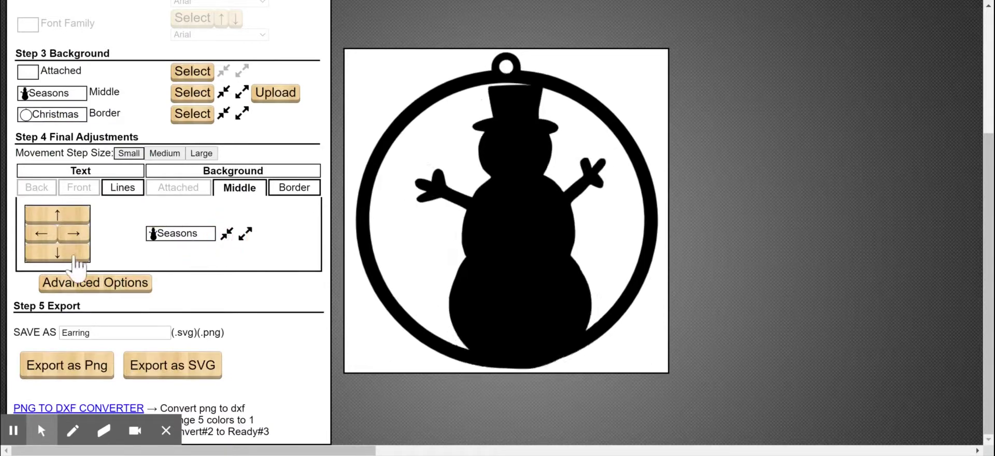
# Shift the snowman seven steps left and two steps up
pyautogui.click(41, 233)
pyautogui.click(42, 233)
pyautogui.click(42, 233)
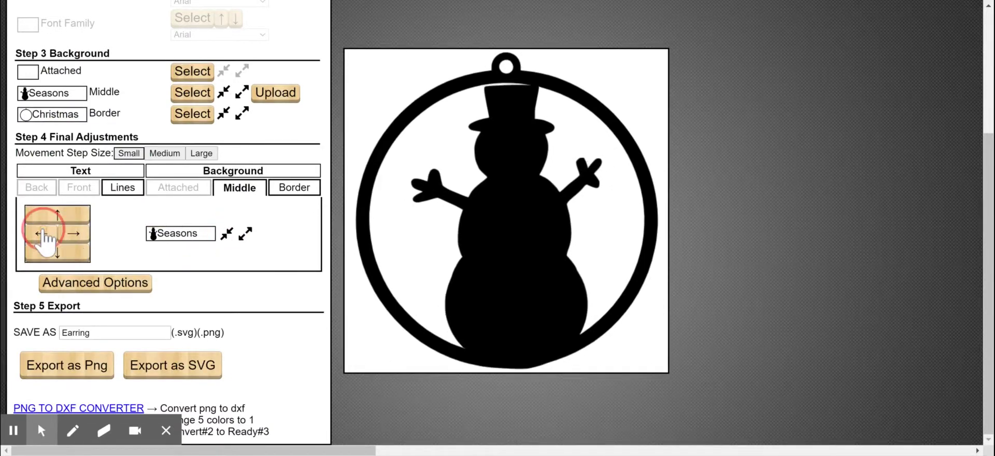
pyautogui.click(44, 233)
pyautogui.click(45, 233)
pyautogui.click(45, 233)
pyautogui.click(45, 233)
pyautogui.click(46, 233)
pyautogui.click(50, 233)
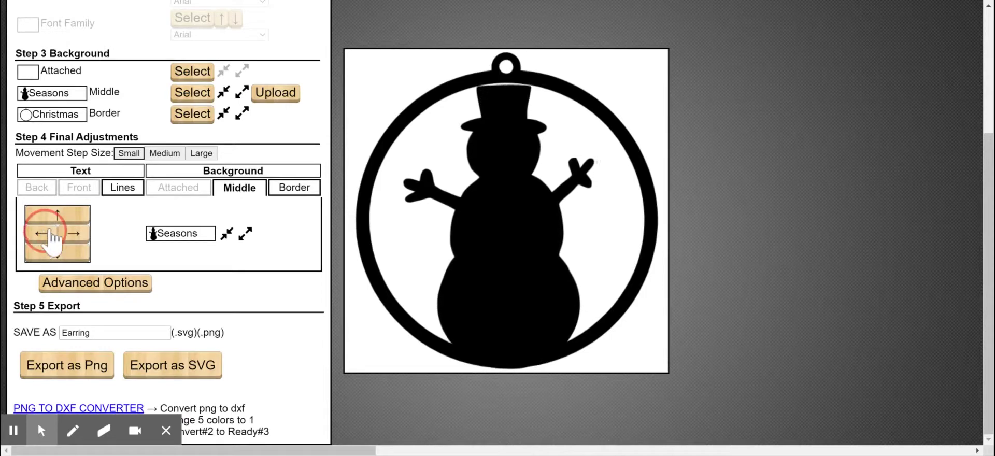
pyautogui.click(70, 218)
pyautogui.click(70, 217)
pyautogui.click(70, 218)
pyautogui.click(70, 217)
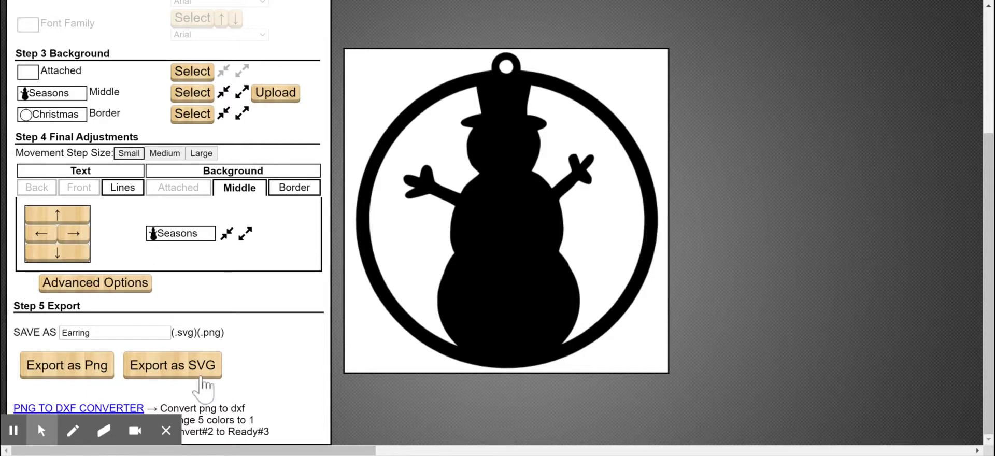
# Switch to the loop-topped diamond border and set the middle design to No Background
pyautogui.click(96, 116)
pyautogui.scroll(-5, 308, 216)
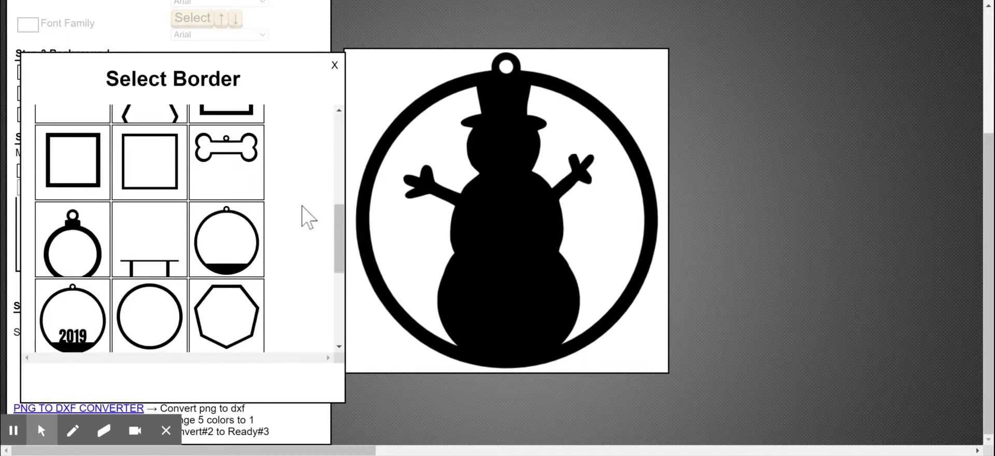
pyautogui.scroll(-3, 309, 216)
pyautogui.scroll(-3, 267, 212)
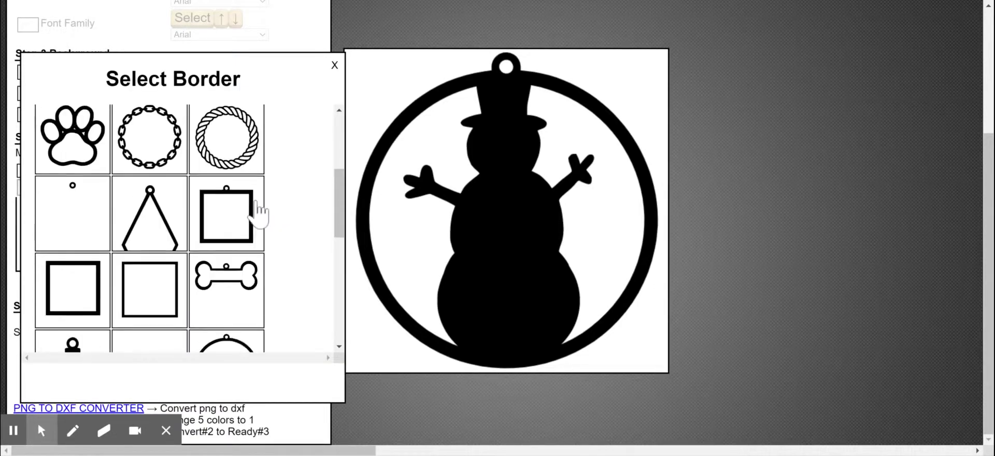
pyautogui.click(146, 222)
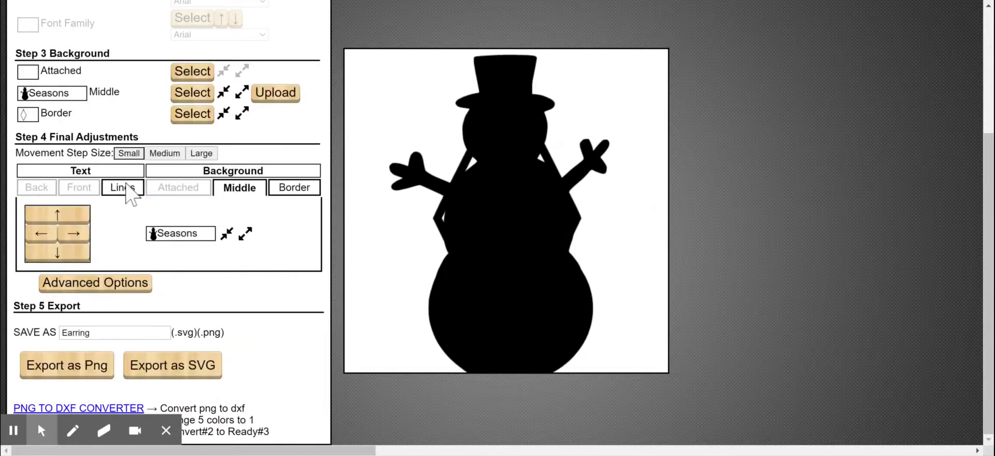
pyautogui.click(77, 93)
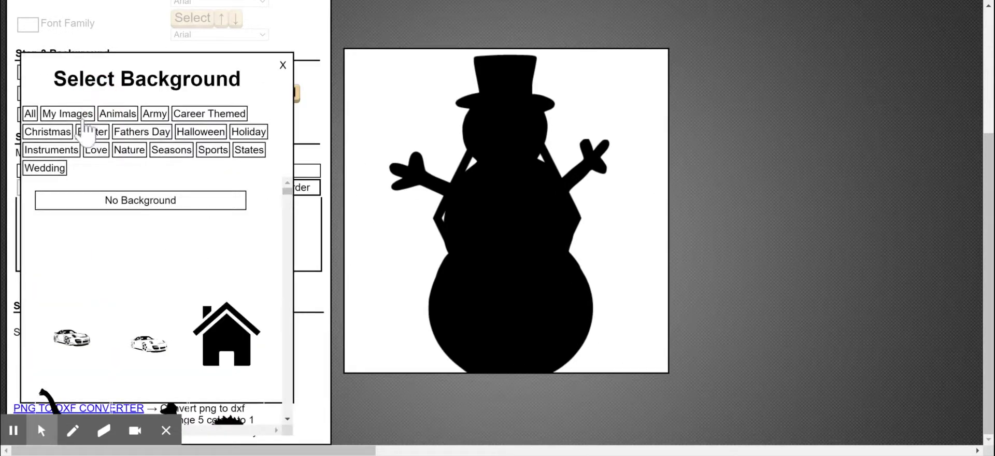
pyautogui.click(125, 200)
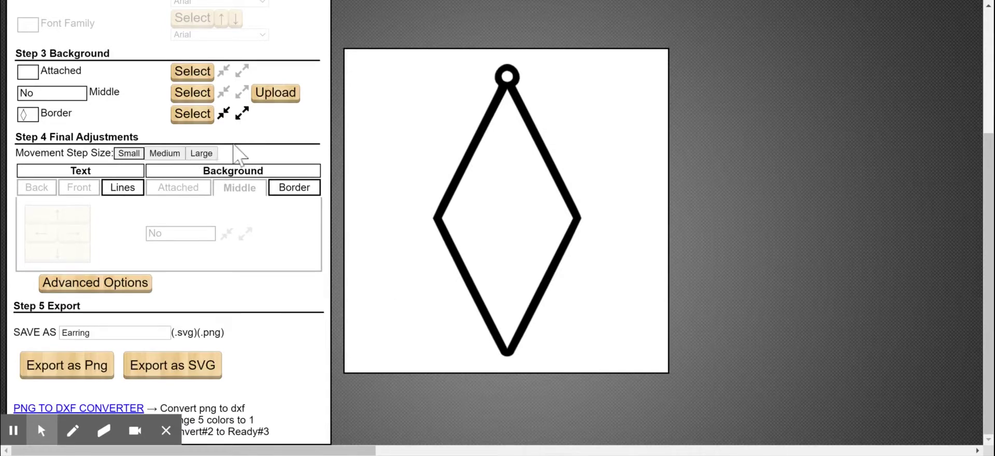
# Browse the Animals and All image categories and choose the spider silhouette as the middle background
pyautogui.click(103, 93)
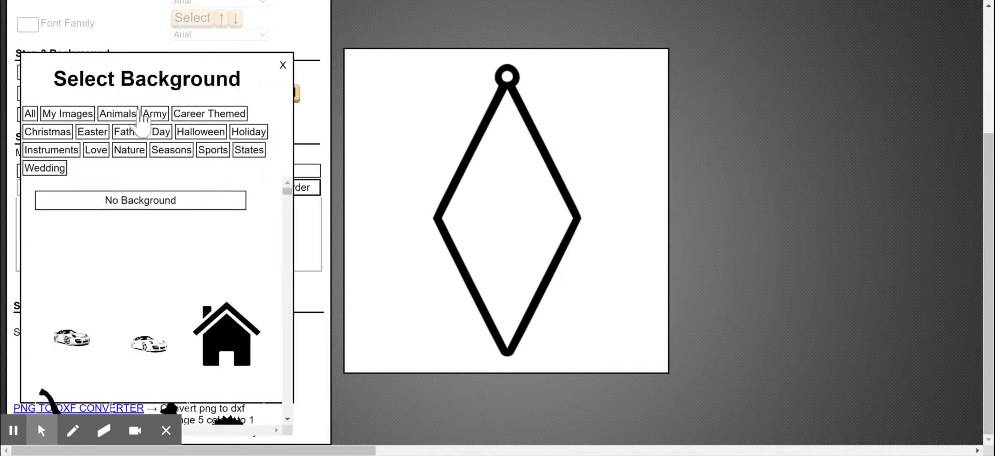
pyautogui.click(117, 114)
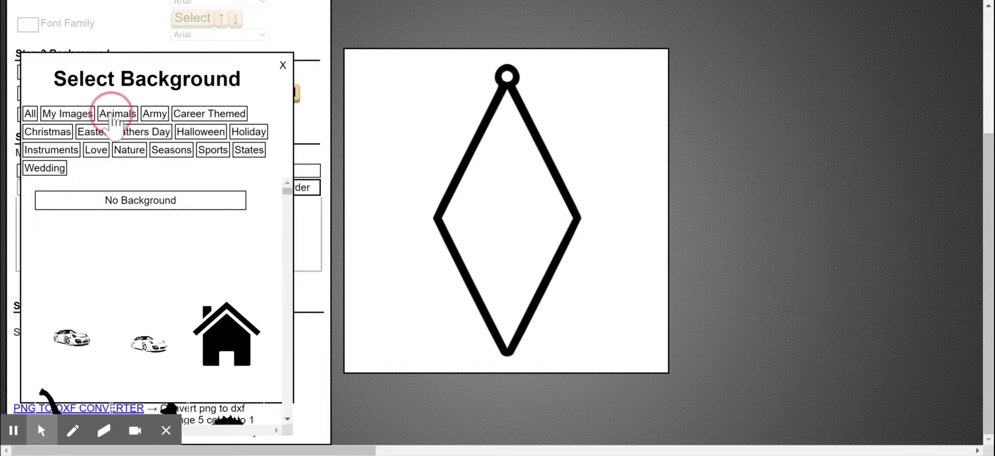
pyautogui.scroll(-1, 189, 207)
pyautogui.scroll(-10, 194, 218)
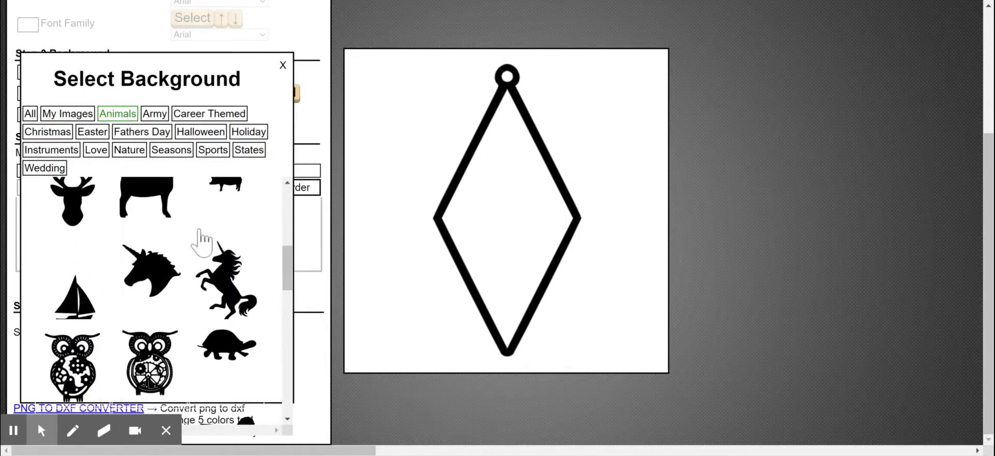
pyautogui.scroll(-10, 201, 241)
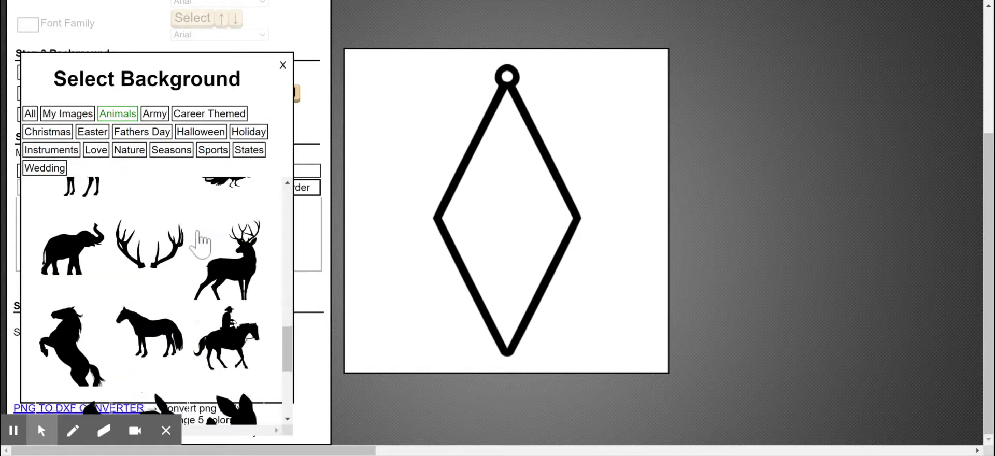
pyautogui.scroll(15, 200, 243)
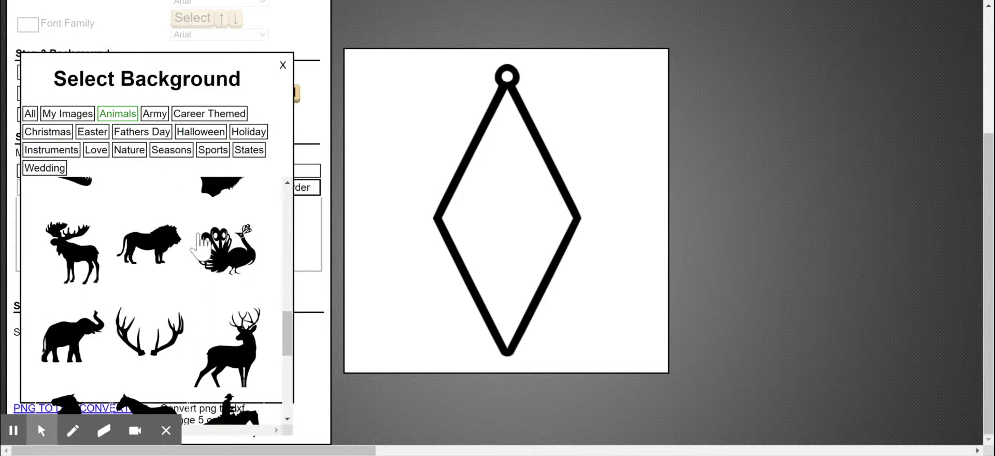
pyautogui.scroll(5, 205, 228)
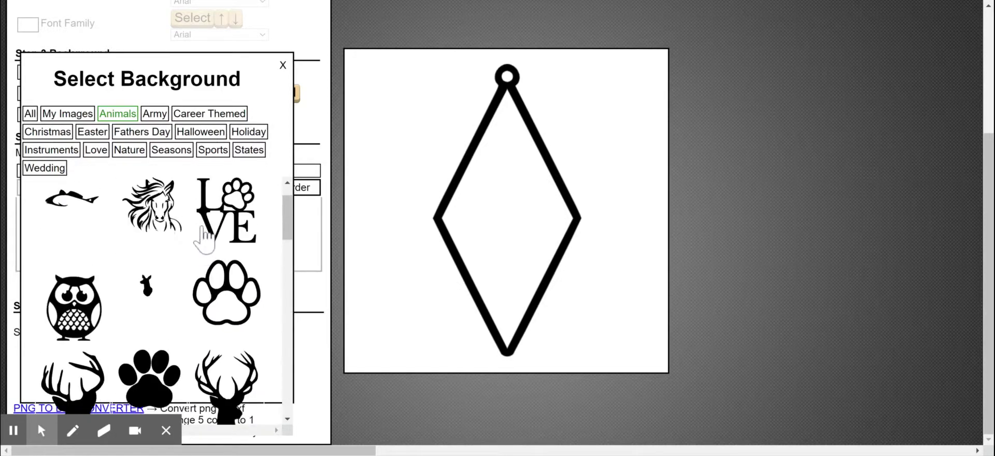
pyautogui.click(31, 114)
pyautogui.scroll(-5, 184, 228)
pyautogui.scroll(-12, 184, 236)
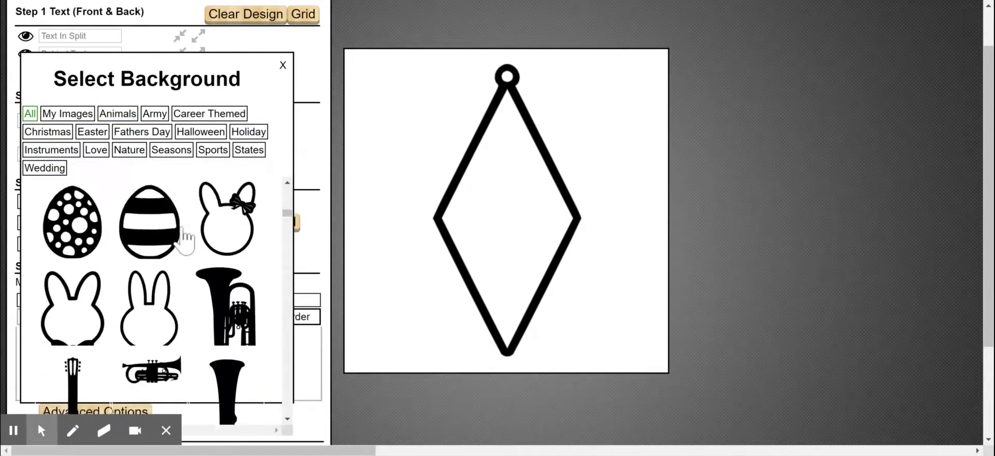
pyautogui.scroll(-12, 194, 239)
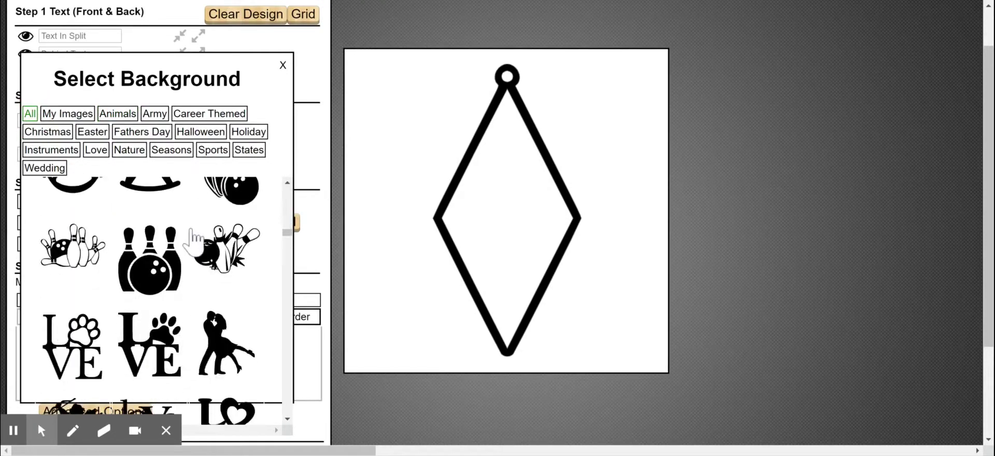
pyautogui.scroll(-12, 195, 243)
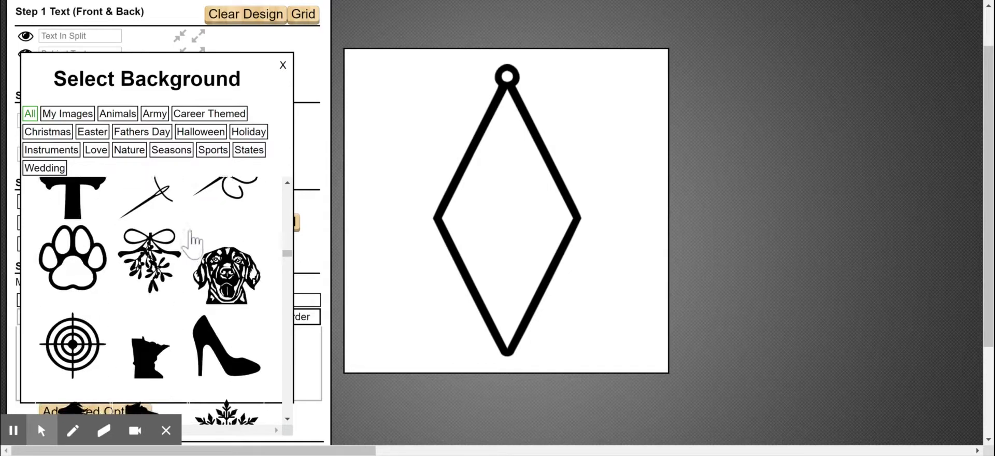
pyautogui.scroll(-12, 193, 243)
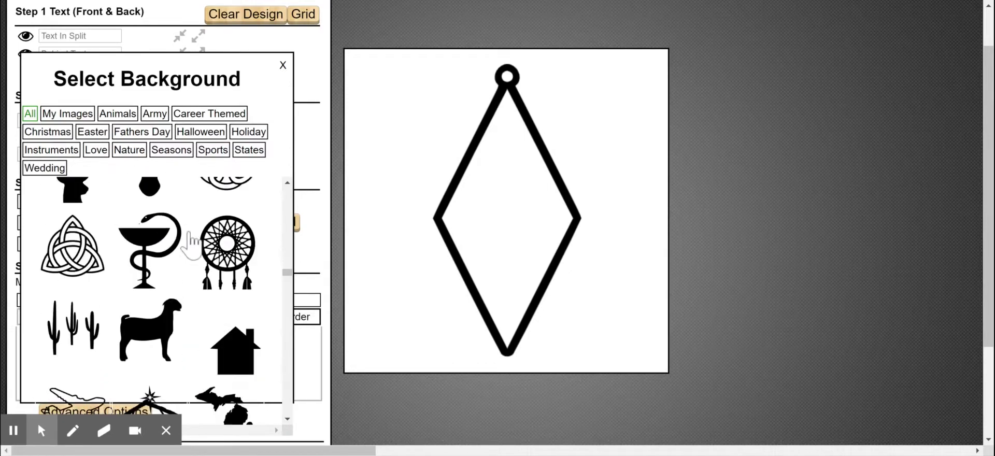
pyautogui.scroll(-3, 197, 244)
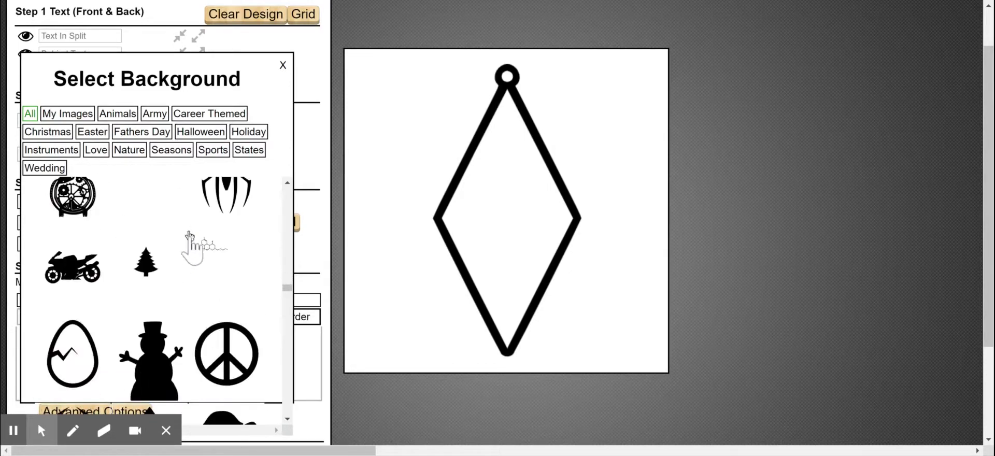
pyautogui.click(213, 203)
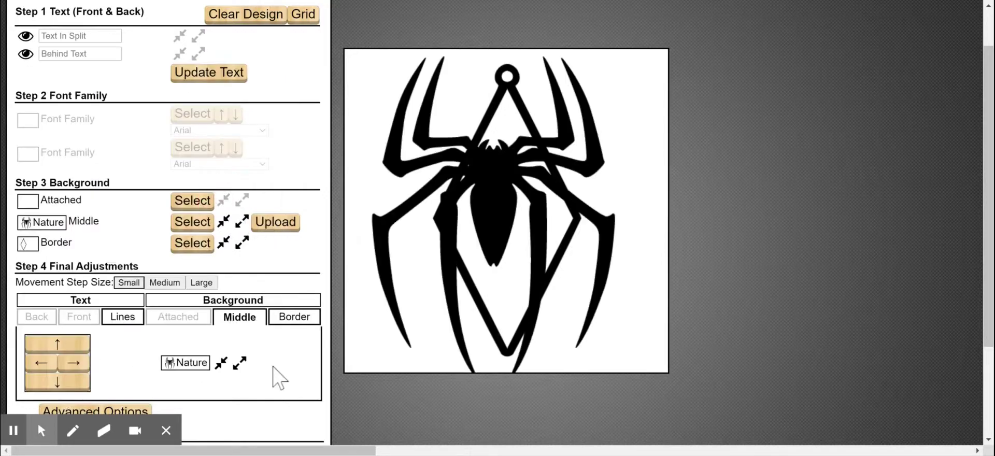
# Shrink the spider image four times so it fits within the diamond outline
pyautogui.click(221, 364)
pyautogui.click(223, 364)
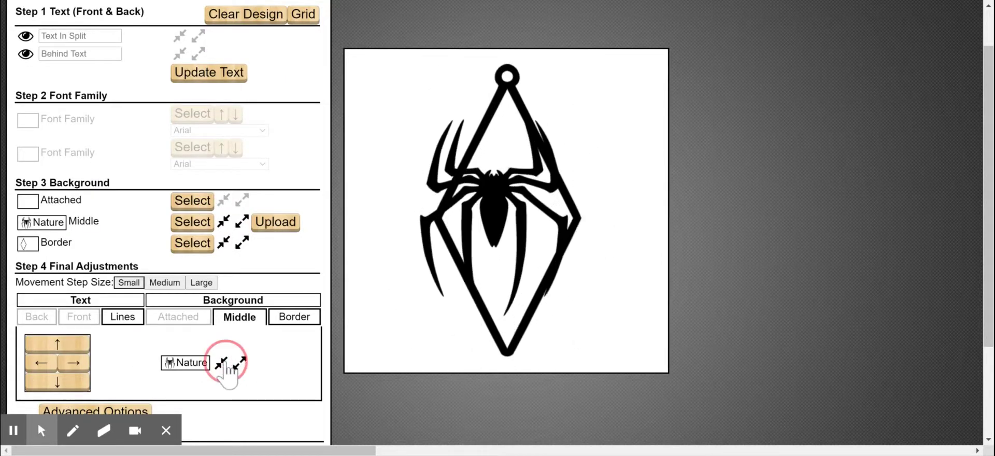
pyautogui.click(223, 364)
pyautogui.click(223, 363)
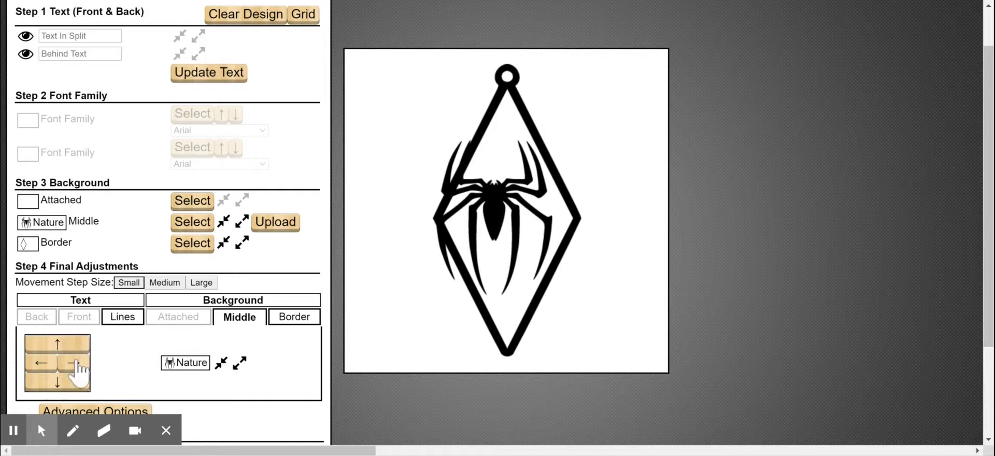
# Set movement step size to Medium and centre the spider horizontally under the top loop
pyautogui.click(58, 344)
pyautogui.click(58, 344)
pyautogui.click(167, 283)
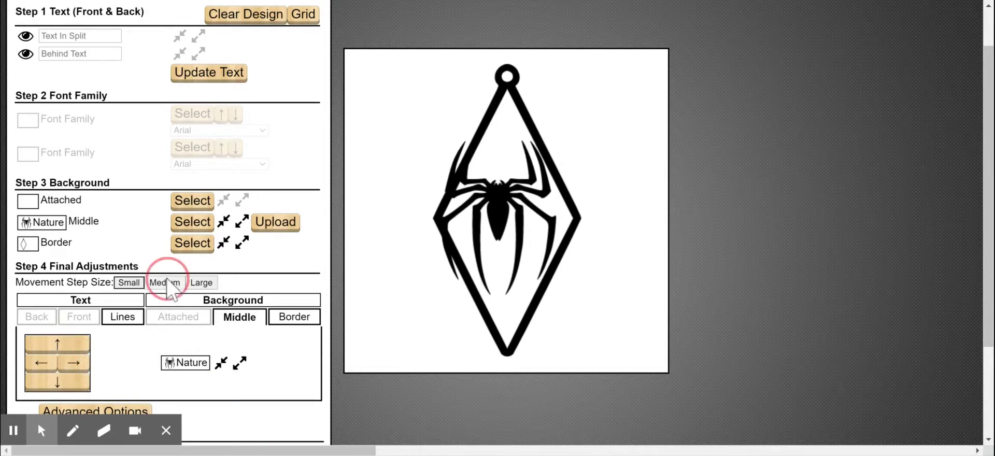
pyautogui.click(77, 364)
pyautogui.click(77, 364)
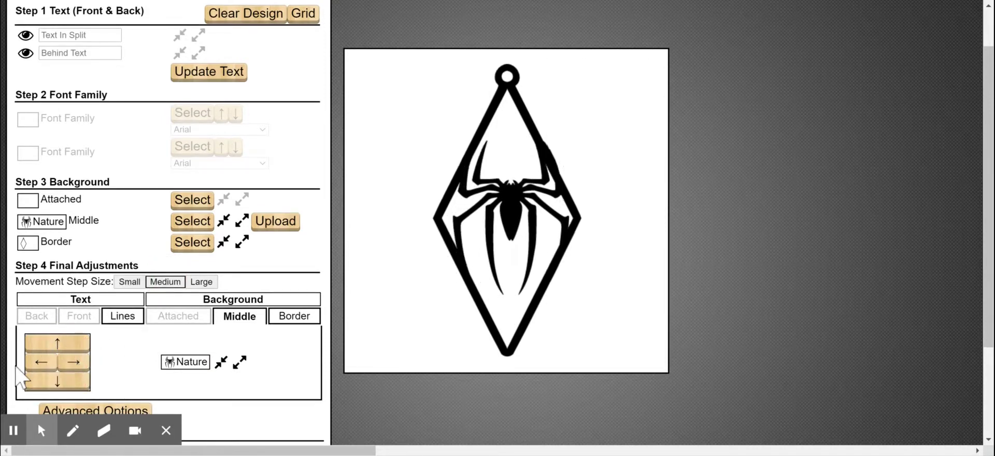
pyautogui.click(37, 363)
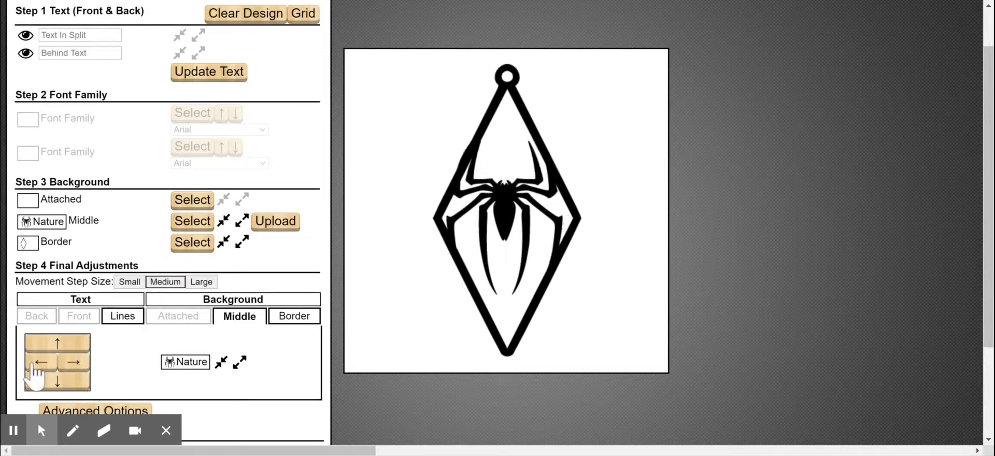
pyautogui.click(75, 364)
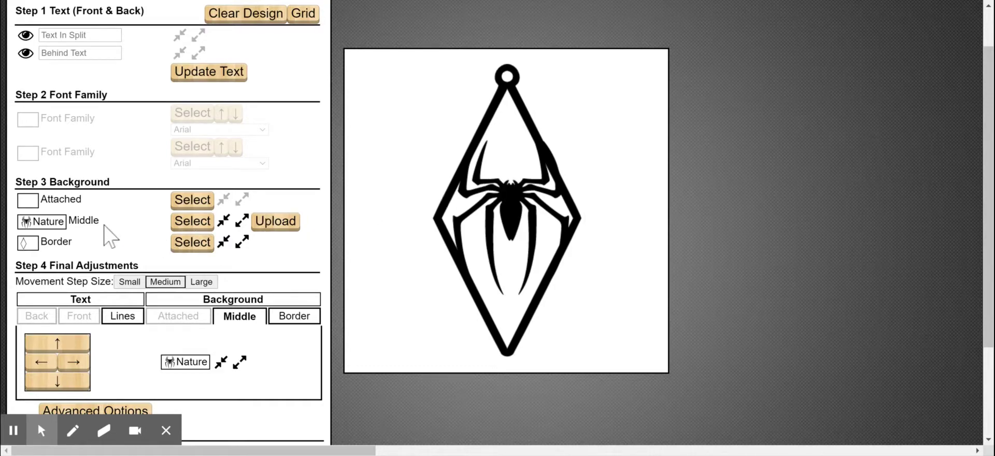
# Replace the spider with the black cross from the Christmas images
pyautogui.click(78, 223)
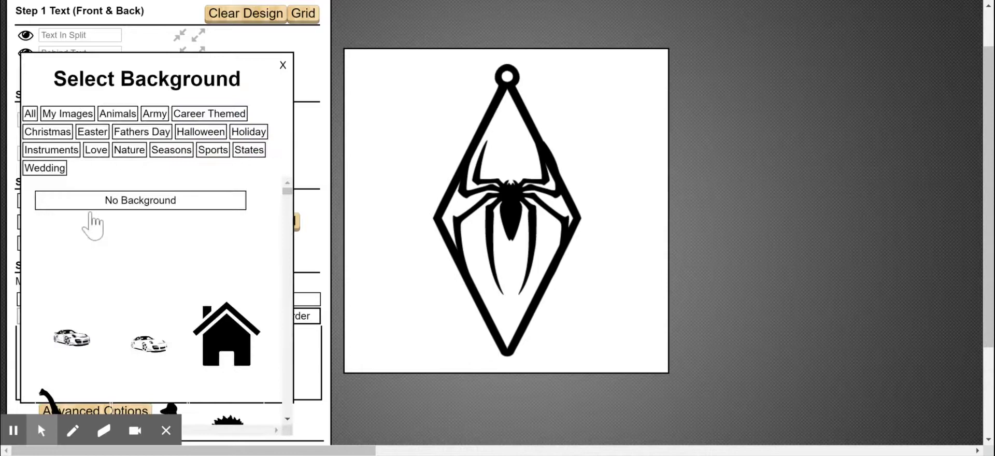
pyautogui.scroll(-5, 187, 222)
pyautogui.scroll(-15, 223, 254)
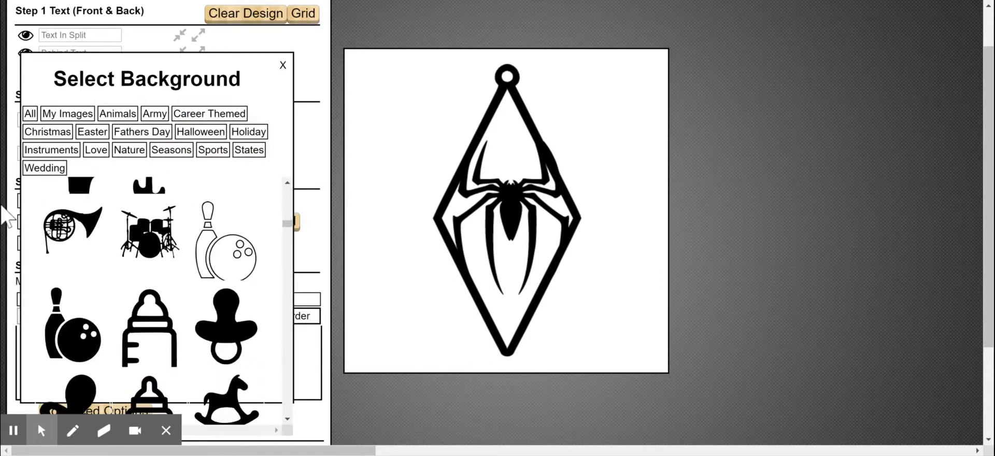
pyautogui.click(56, 132)
pyautogui.scroll(-5, 186, 218)
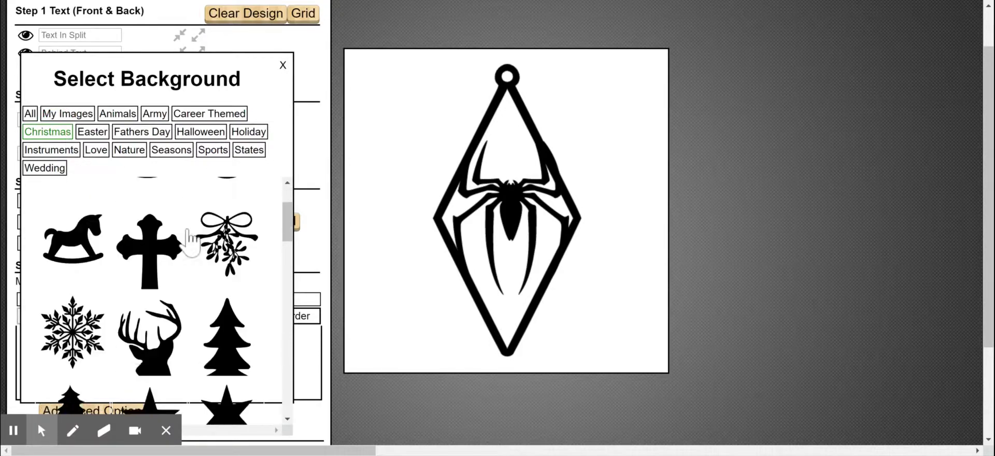
pyautogui.scroll(2, 187, 238)
pyautogui.click(145, 223)
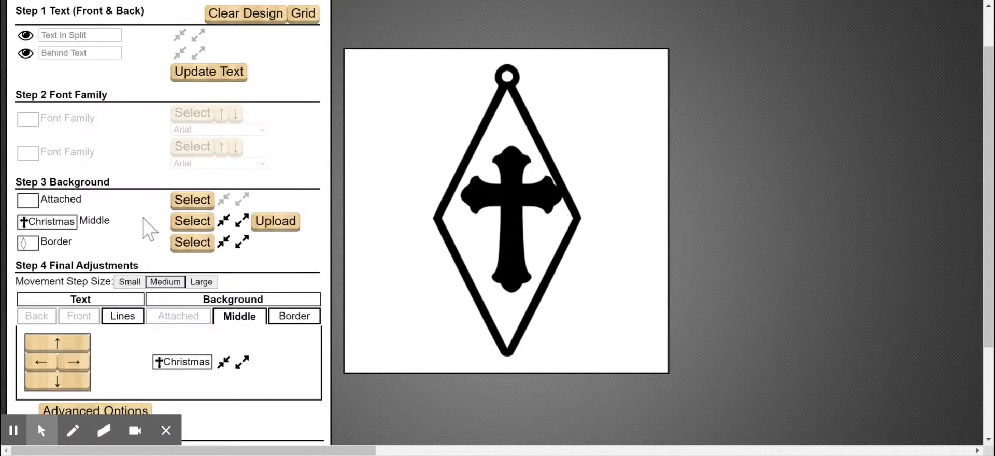
# Resize the cross and, with Small step size, centre it horizontally in the diamond
pyautogui.click(46, 369)
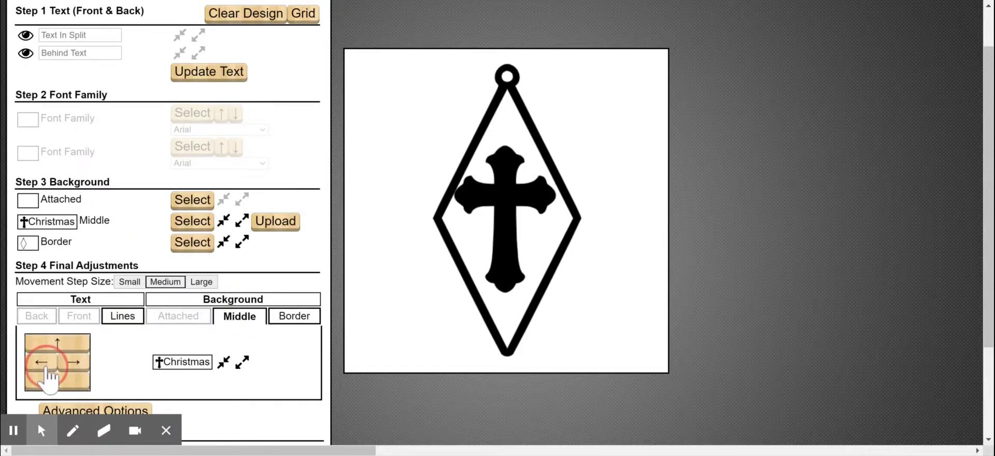
pyautogui.click(245, 365)
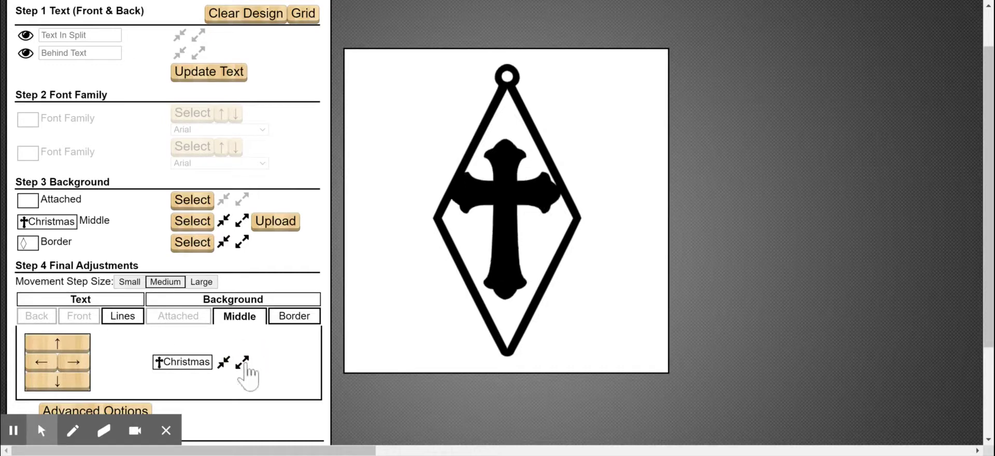
pyautogui.click(245, 365)
pyautogui.click(89, 368)
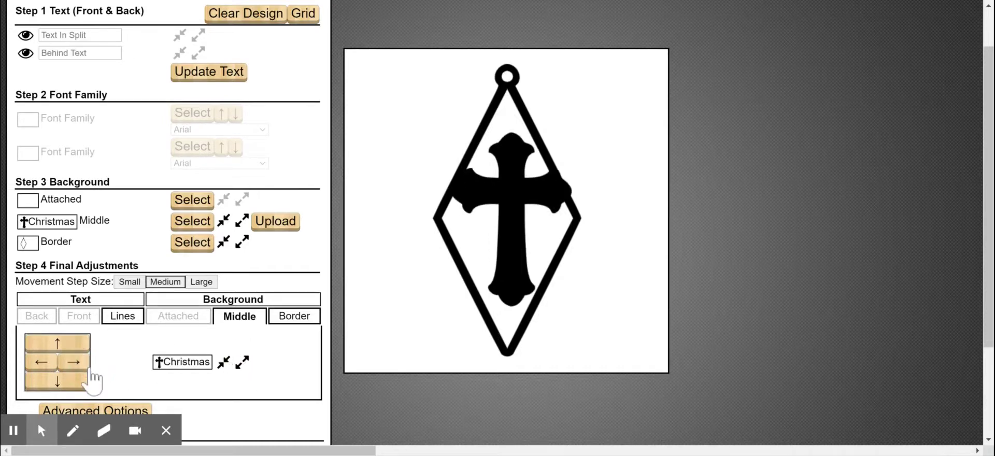
pyautogui.click(222, 361)
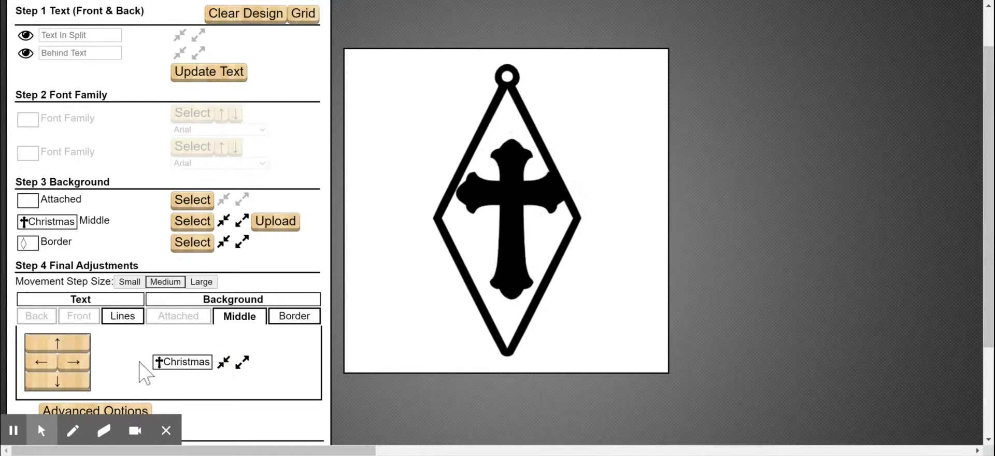
pyautogui.click(50, 363)
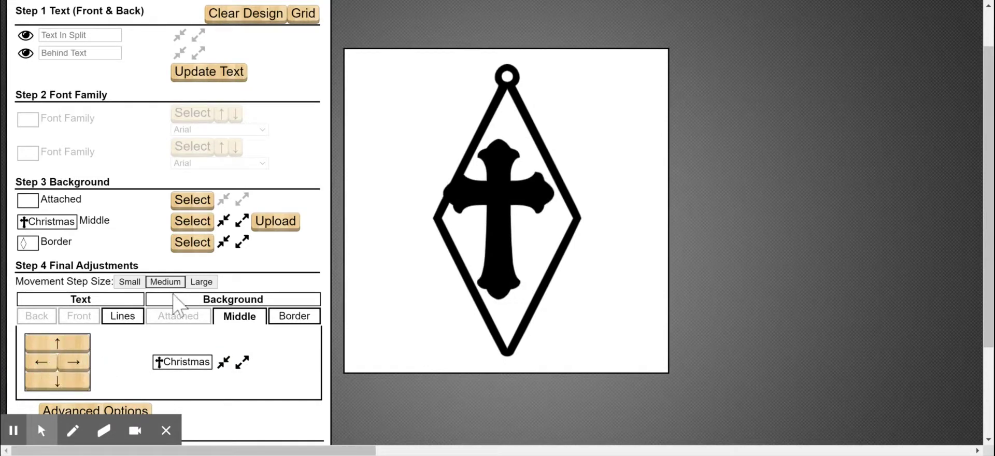
pyautogui.click(130, 284)
pyautogui.click(85, 358)
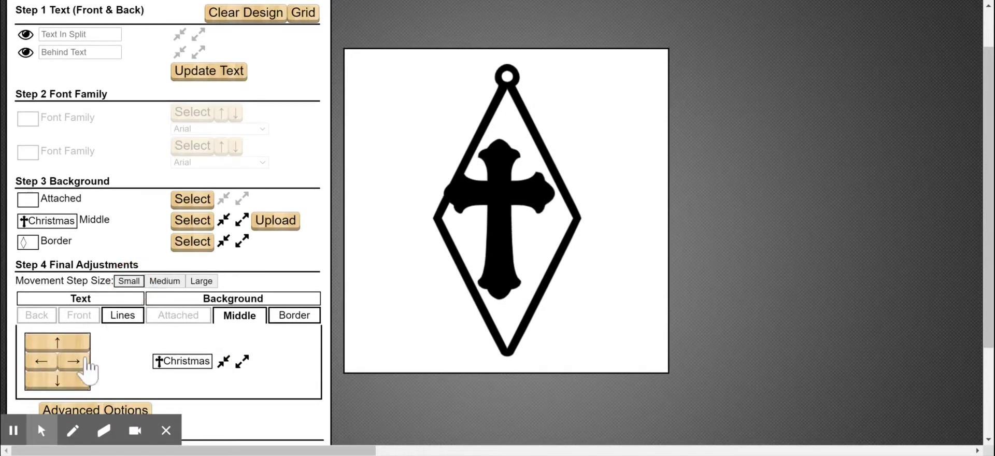
pyautogui.click(86, 359)
pyautogui.click(87, 361)
pyautogui.click(86, 362)
pyautogui.click(87, 361)
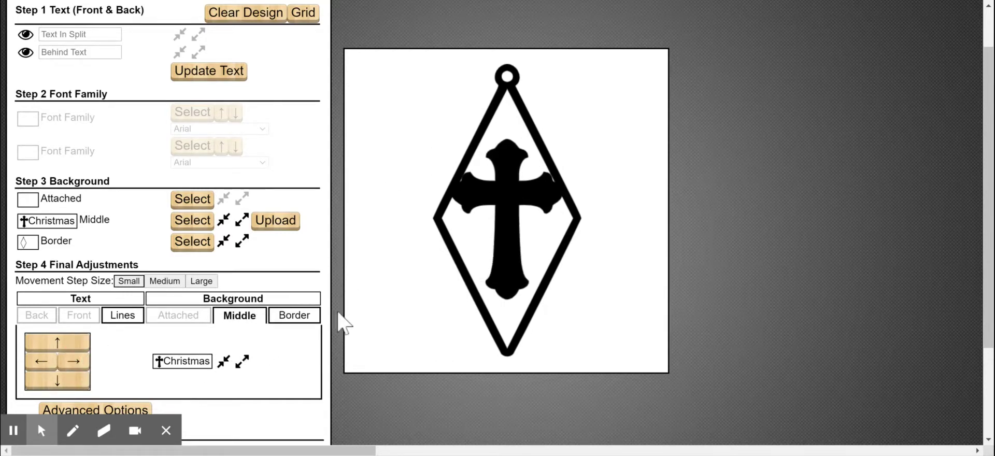
# Lower the cross within the diamond and enlarge it to fill the outline
pyautogui.click(73, 382)
pyautogui.click(67, 382)
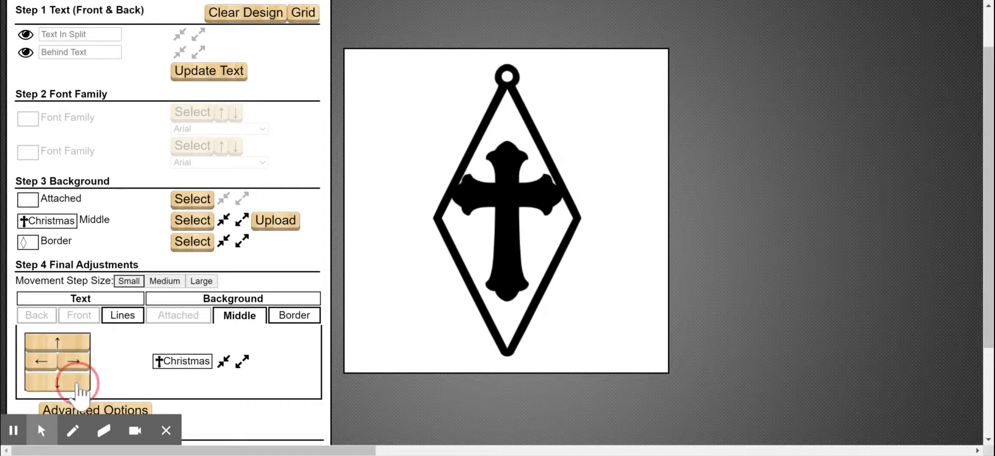
pyautogui.click(242, 361)
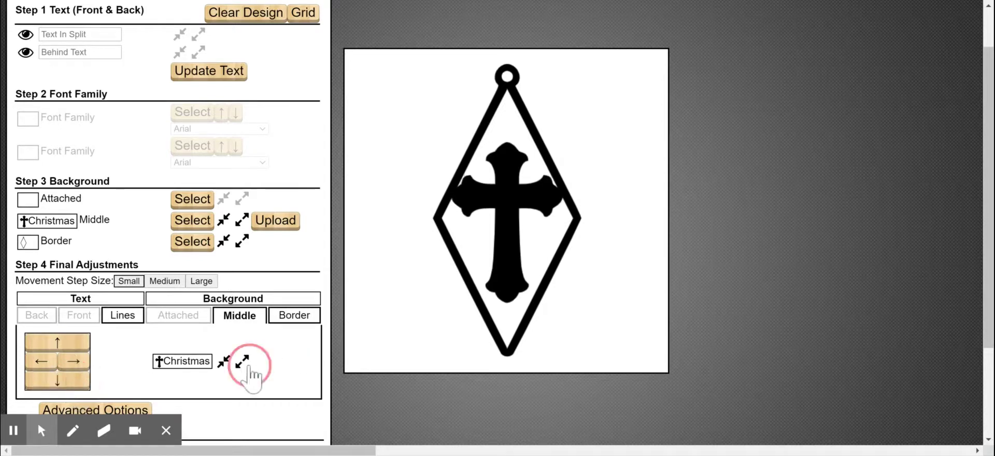
pyautogui.click(73, 382)
pyautogui.click(76, 382)
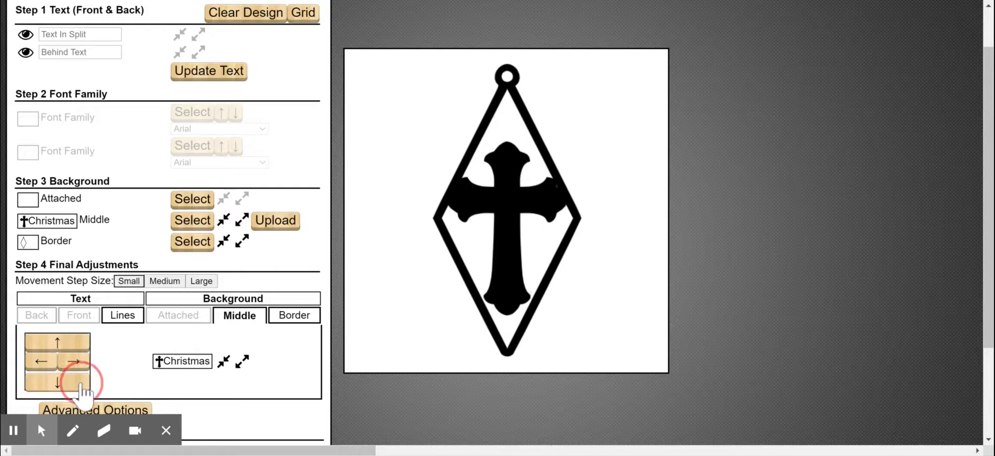
pyautogui.click(81, 383)
pyautogui.click(81, 383)
pyautogui.click(83, 384)
pyautogui.click(86, 383)
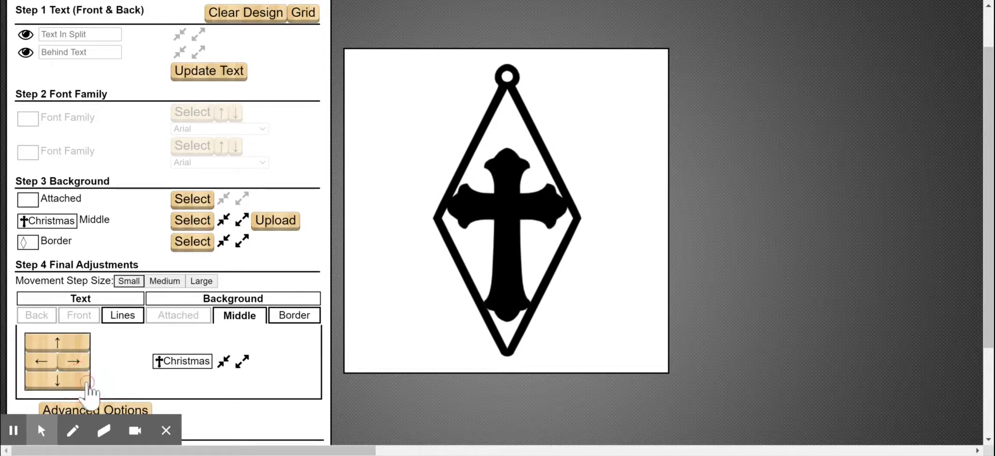
pyautogui.click(86, 383)
pyautogui.click(87, 384)
pyautogui.click(243, 358)
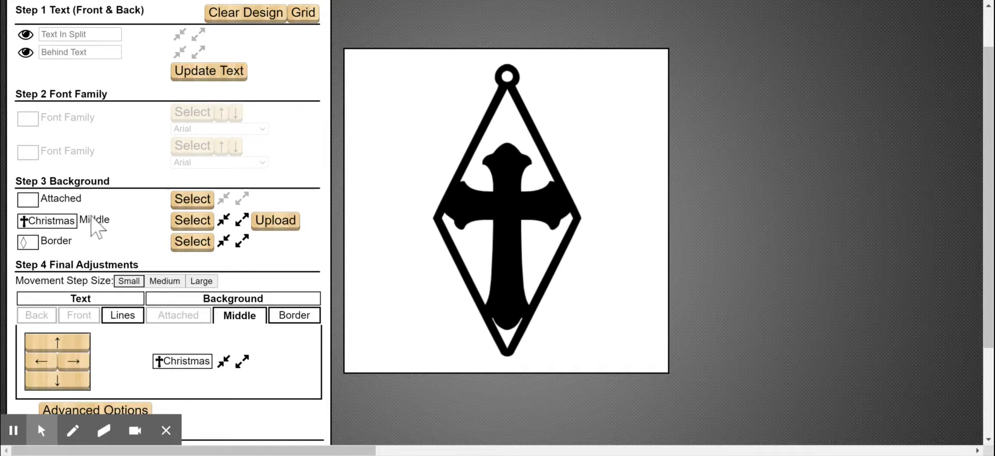
# Replace the diamond border with the ring-only border
pyautogui.click(68, 241)
pyautogui.scroll(-10, 200, 156)
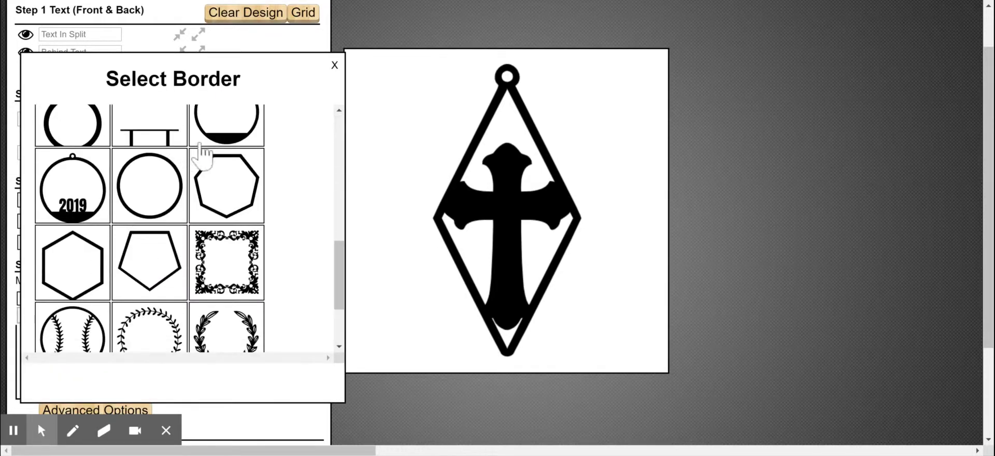
pyautogui.scroll(2, 135, 197)
pyautogui.scroll(5, 135, 194)
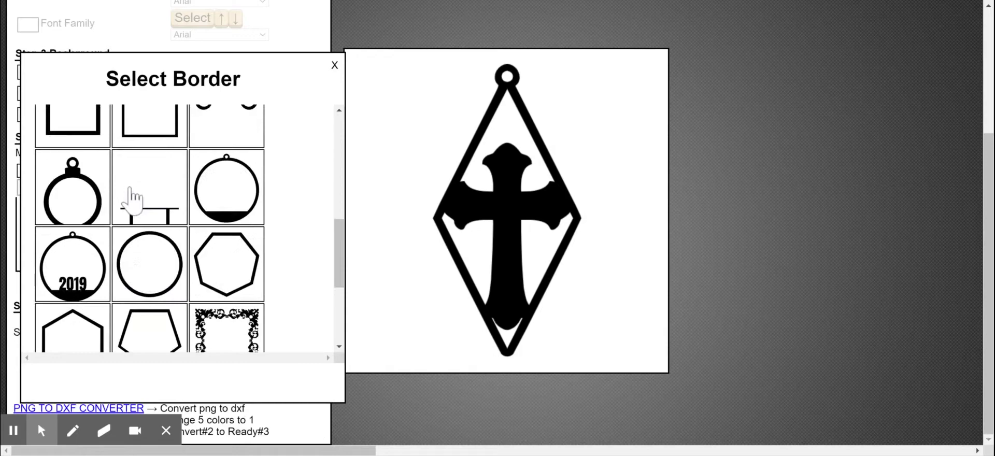
pyautogui.click(90, 172)
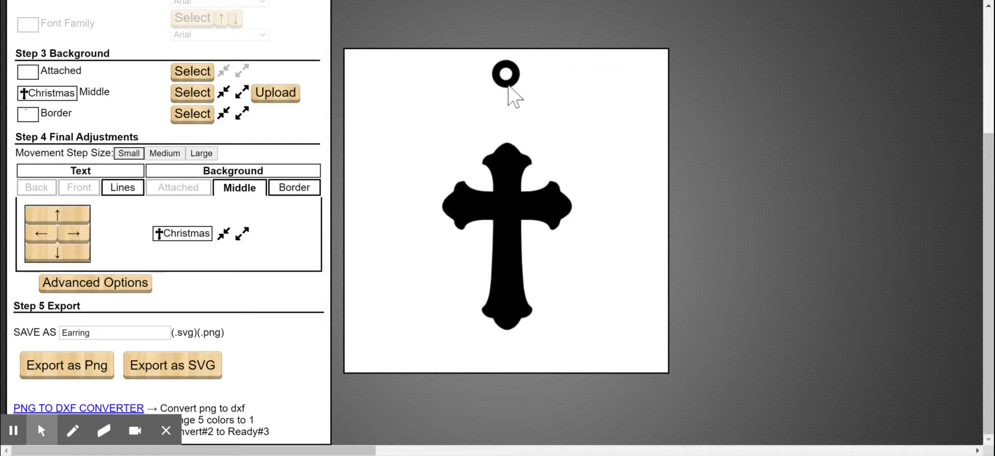
# With Medium step size, raise the cross until its top meets the ring, keeping it centred
pyautogui.click(96, 94)
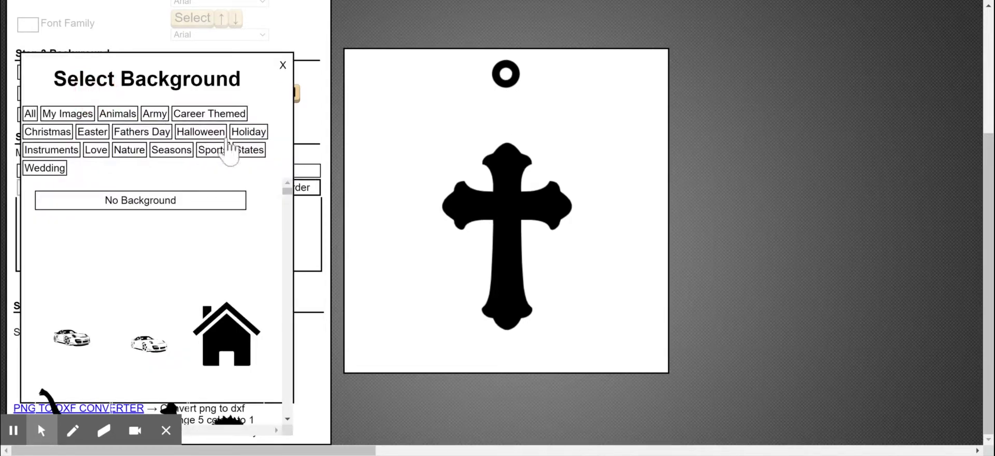
pyautogui.click(283, 65)
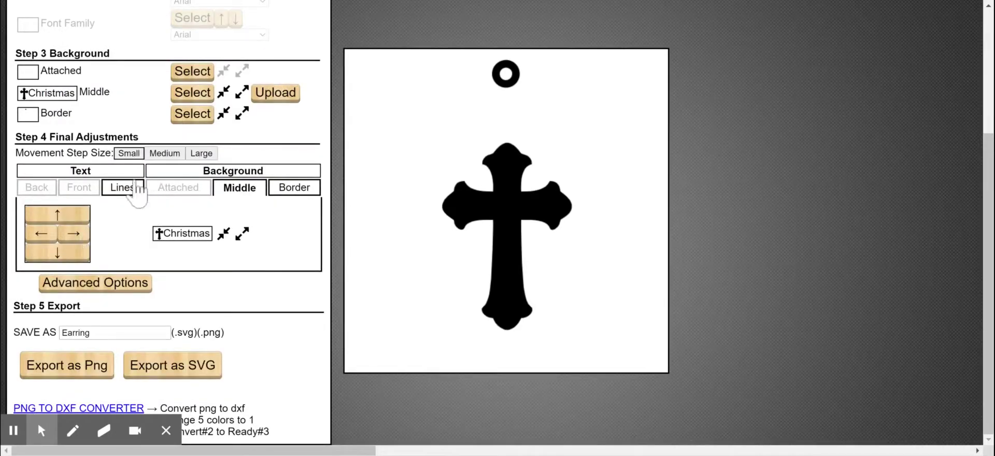
pyautogui.click(62, 218)
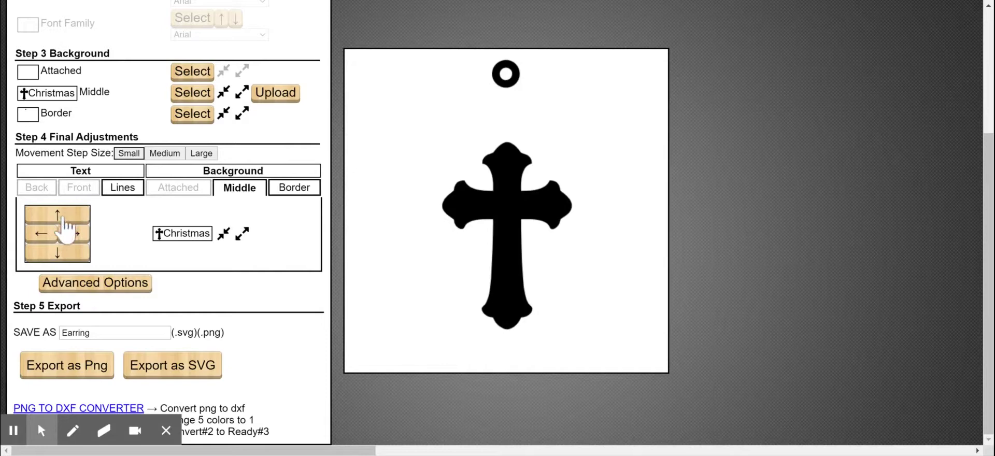
pyautogui.click(57, 216)
pyautogui.click(165, 153)
pyautogui.click(45, 217)
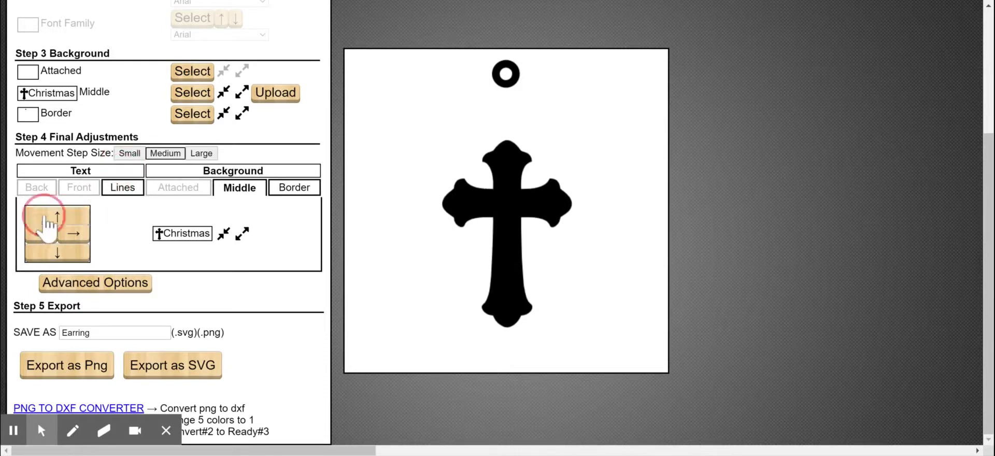
pyautogui.click(46, 216)
pyautogui.click(49, 217)
pyautogui.click(51, 217)
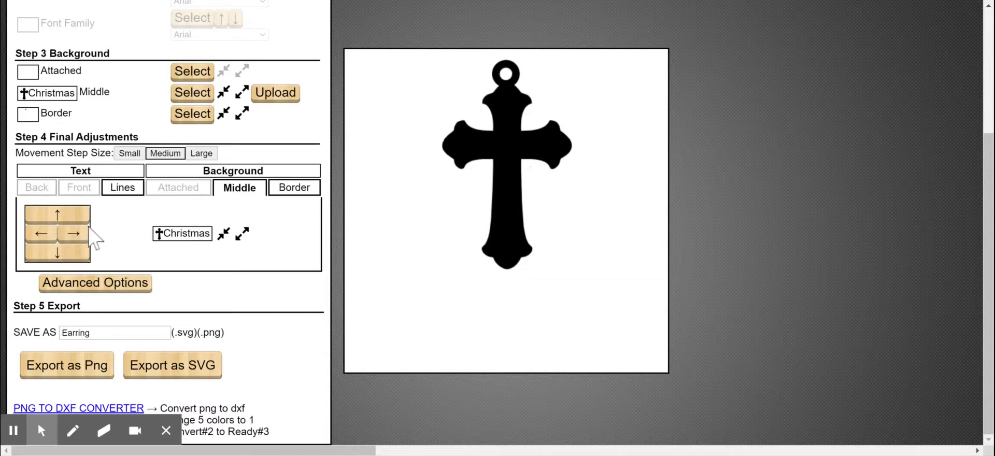
pyautogui.click(45, 233)
pyautogui.click(73, 235)
# Browse the Seasons, Sports and Nature image categories for a new middle image
pyautogui.click(87, 92)
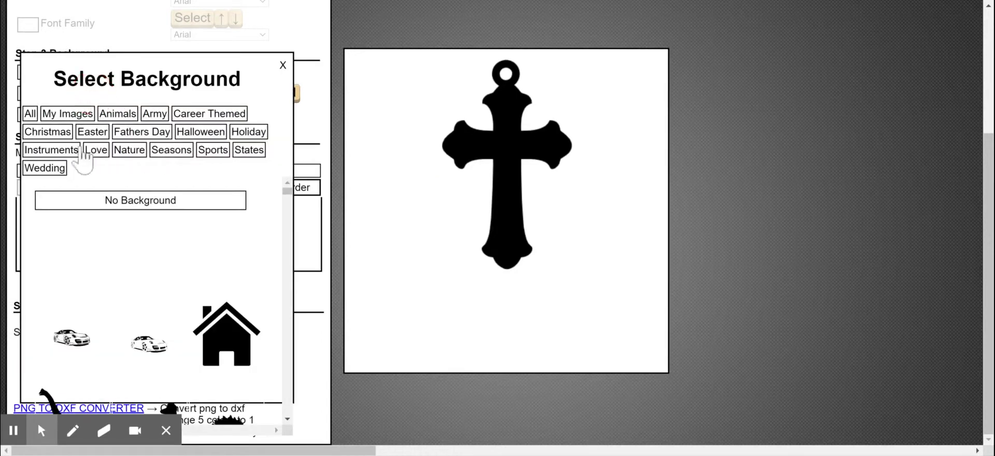
pyautogui.click(168, 150)
pyautogui.click(210, 151)
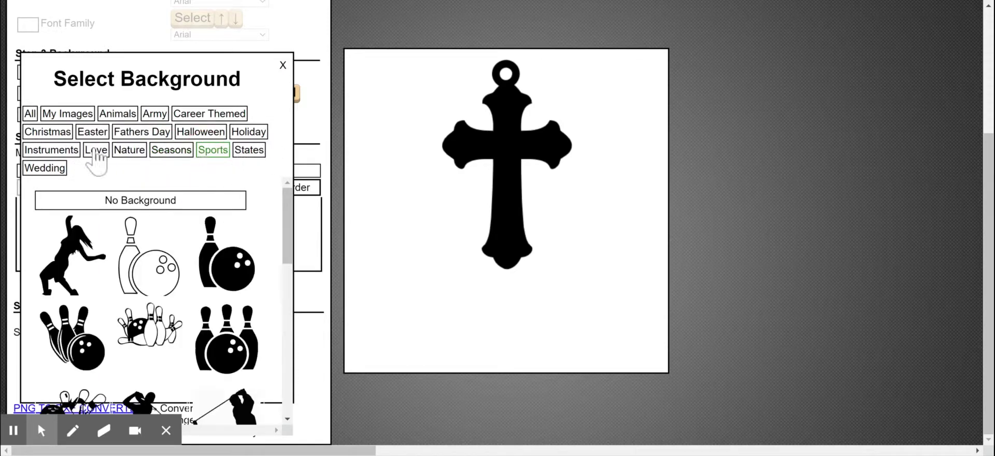
pyautogui.click(127, 150)
pyautogui.scroll(-3, 199, 210)
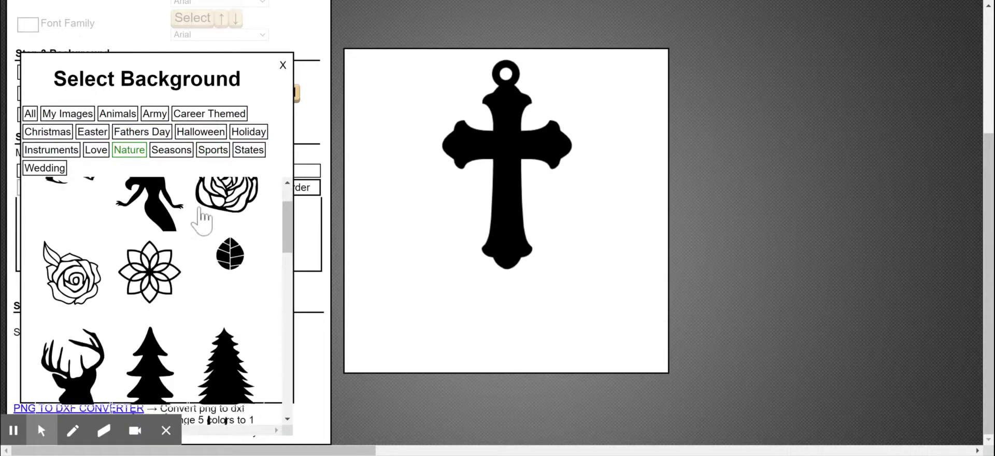
pyautogui.scroll(-10, 194, 236)
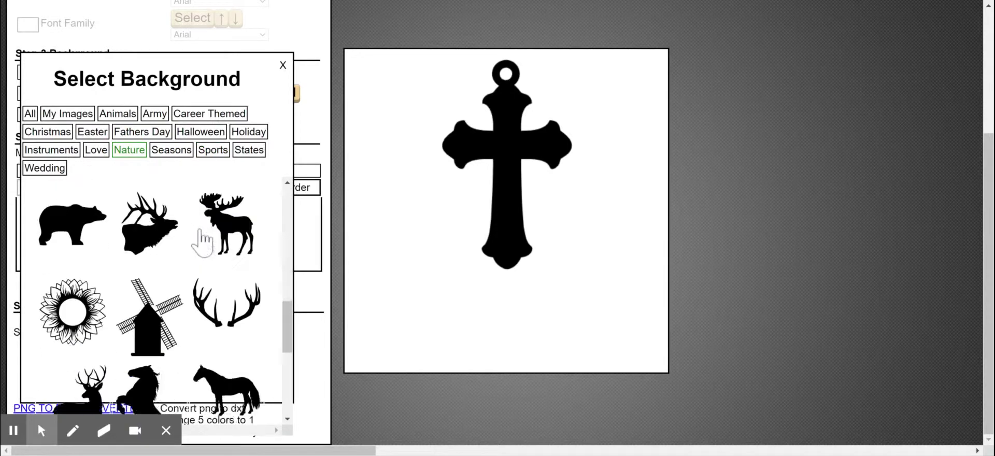
pyautogui.scroll(-2, 202, 241)
pyautogui.scroll(5, 202, 241)
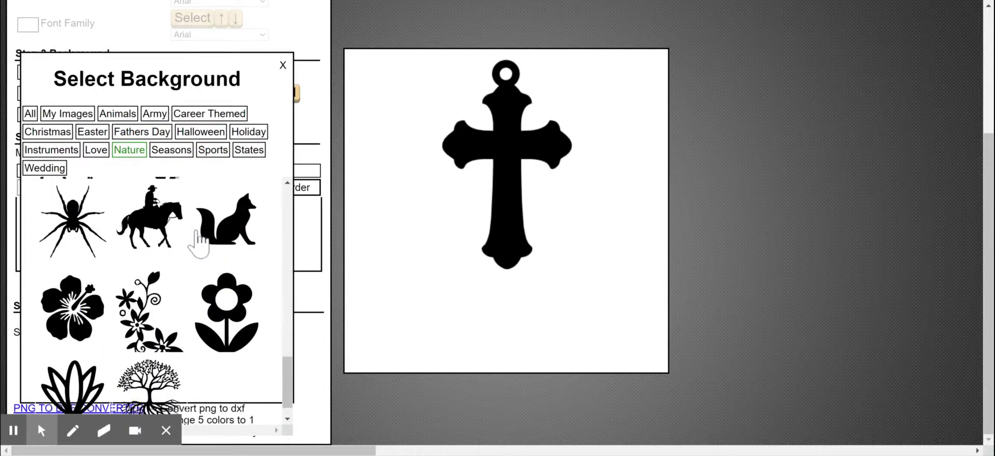
pyautogui.scroll(8, 197, 238)
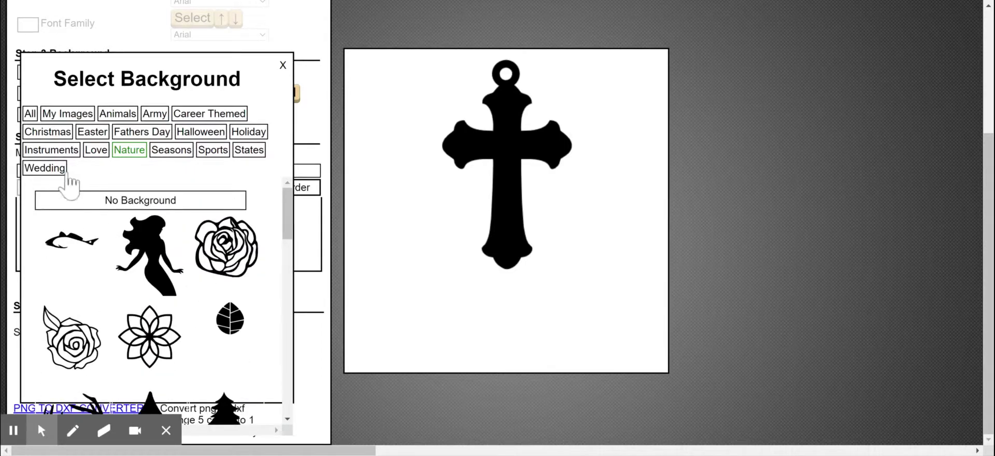
# From the All category, pick the Holiday star to replace the cross
pyautogui.click(29, 113)
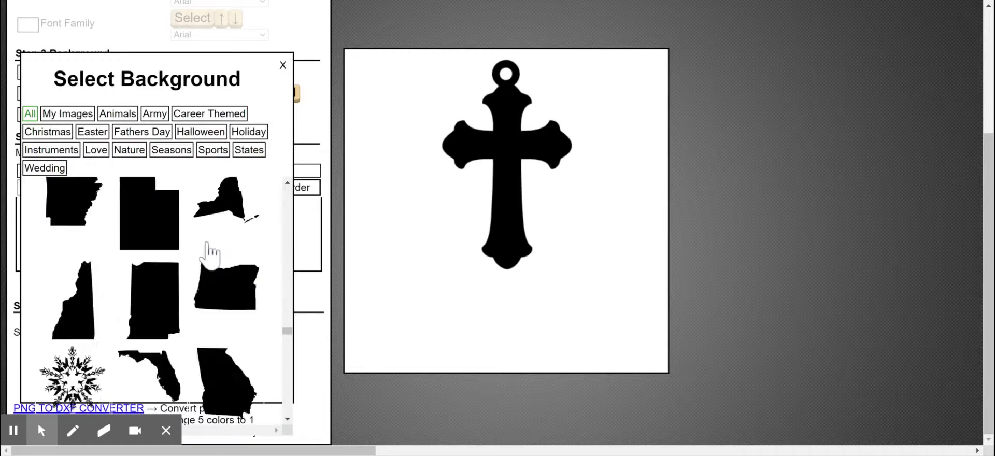
pyautogui.scroll(10, 210, 253)
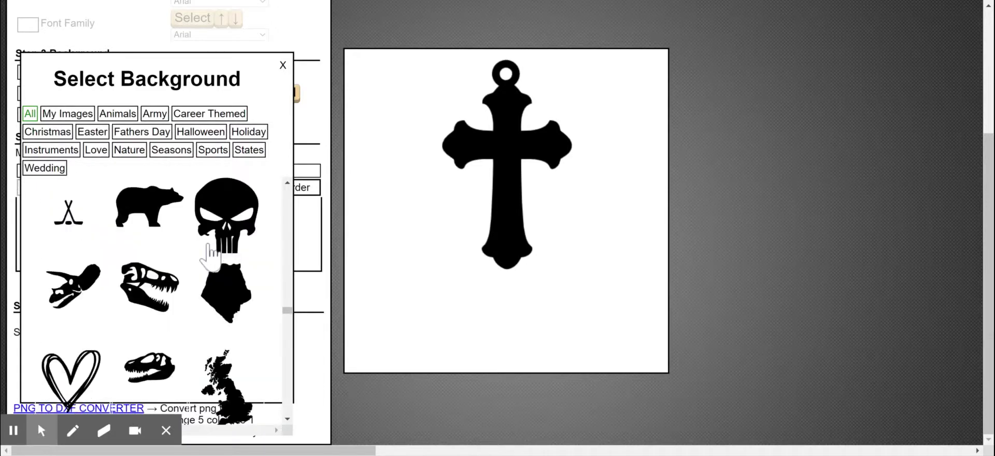
pyautogui.scroll(10, 210, 254)
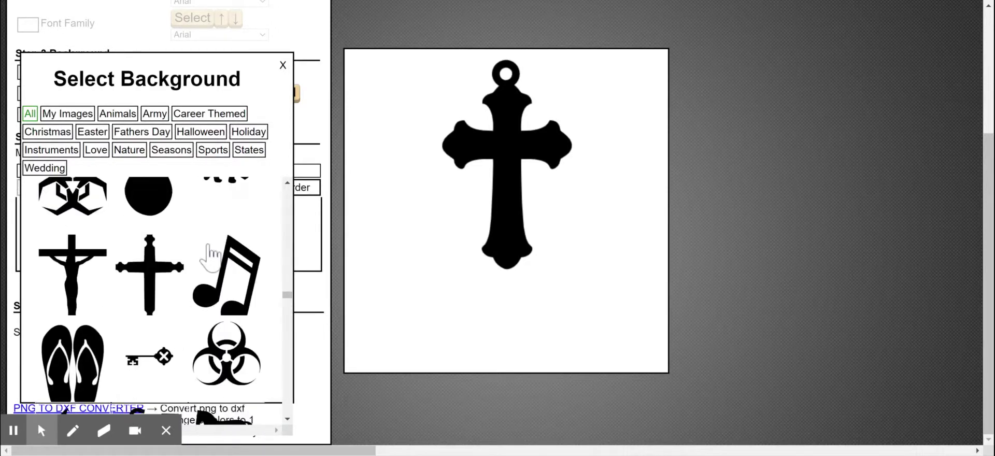
pyautogui.scroll(10, 209, 254)
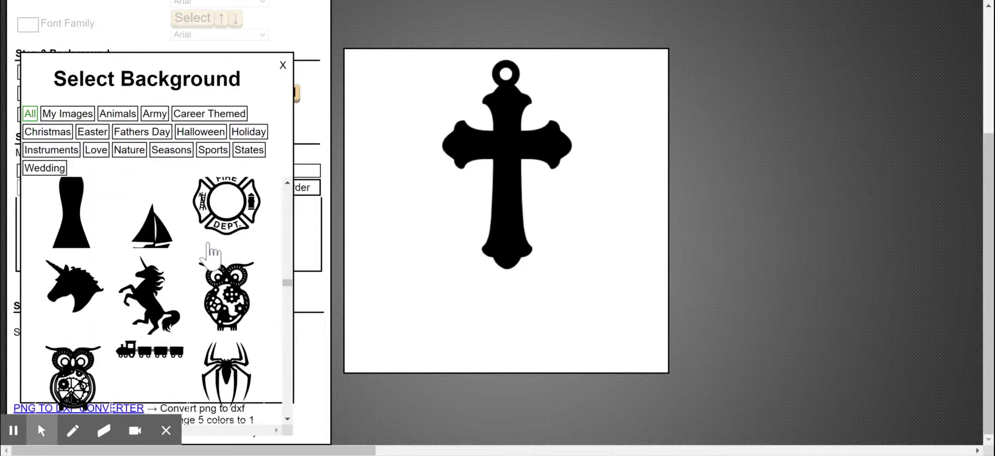
pyautogui.scroll(5, 210, 252)
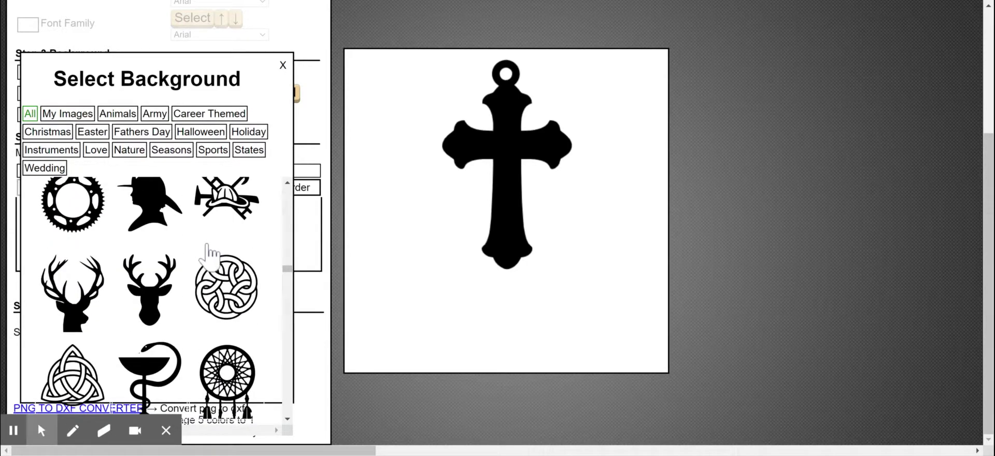
pyautogui.scroll(8, 207, 254)
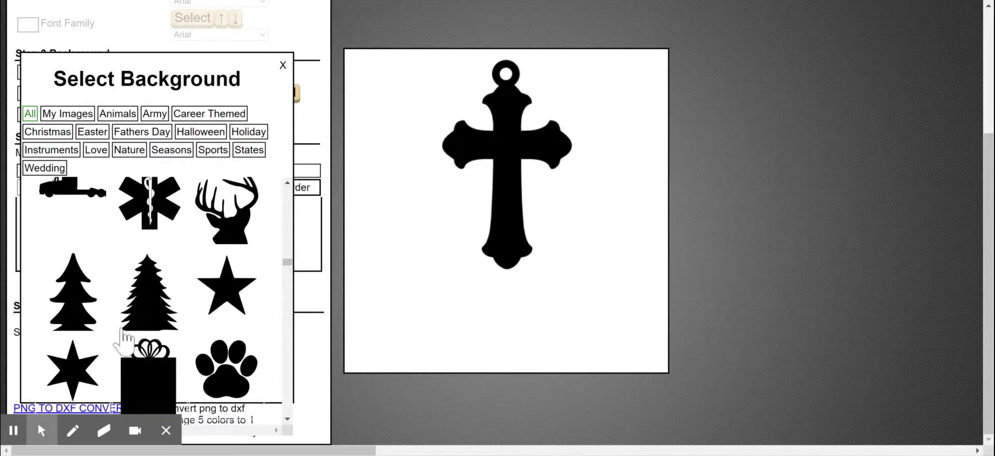
pyautogui.click(225, 285)
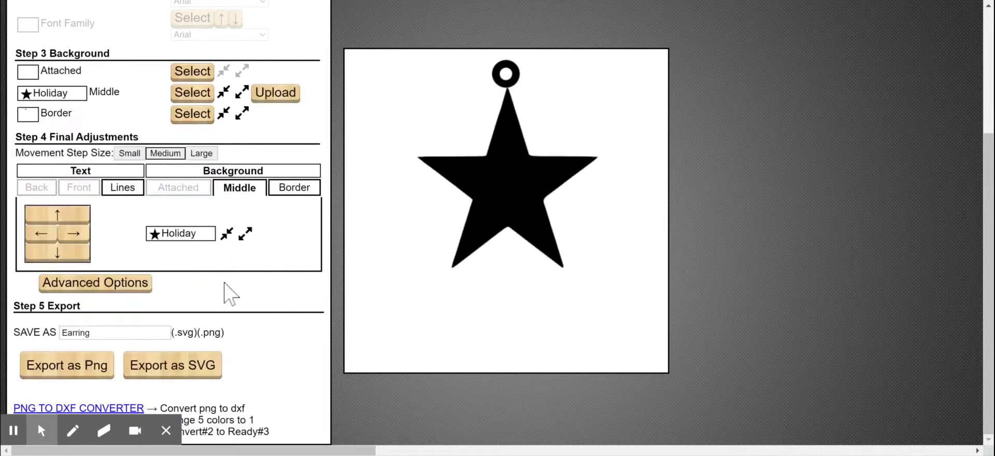
# Nudge the star up, sideways and slightly down so its top point joins the ring
pyautogui.click(69, 216)
pyautogui.click(69, 218)
pyautogui.click(70, 219)
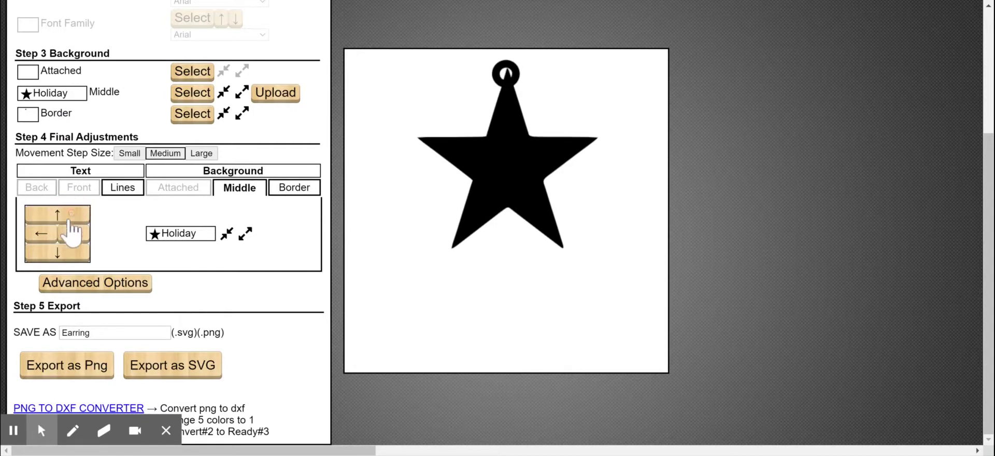
pyautogui.click(39, 236)
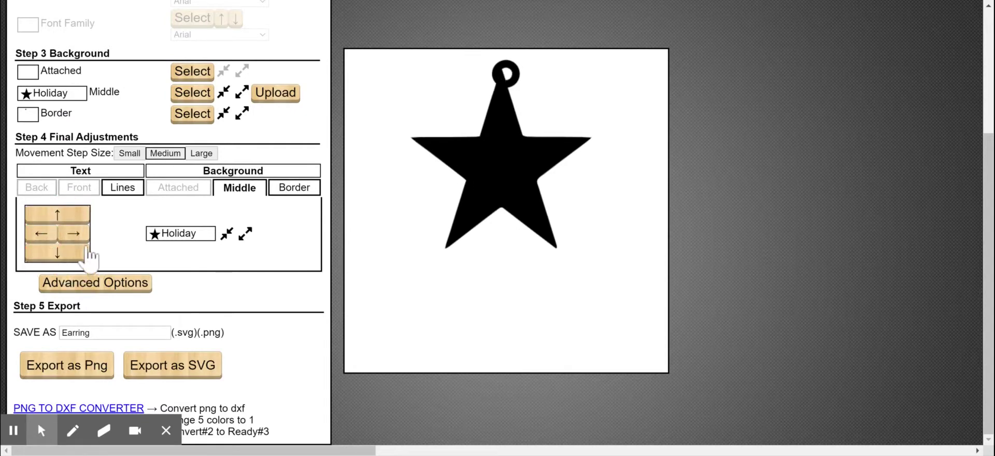
pyautogui.click(78, 233)
pyautogui.click(75, 253)
pyautogui.click(63, 257)
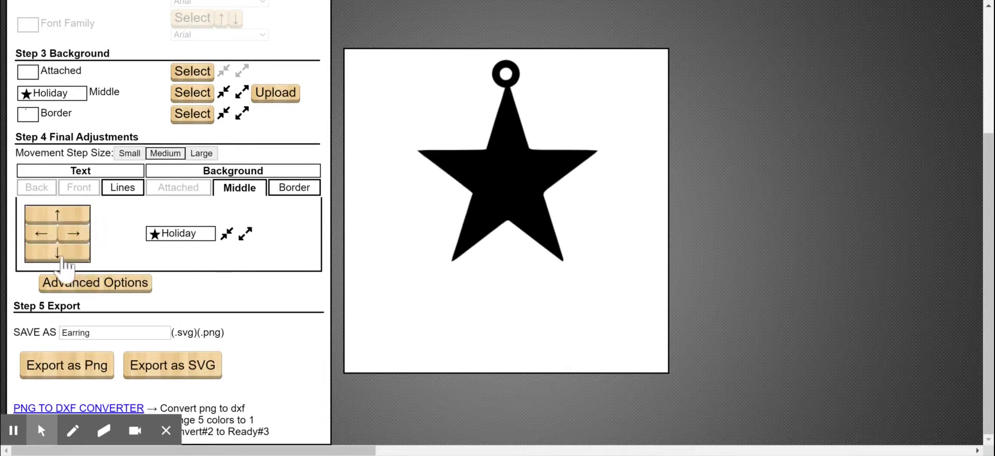
pyautogui.click(40, 234)
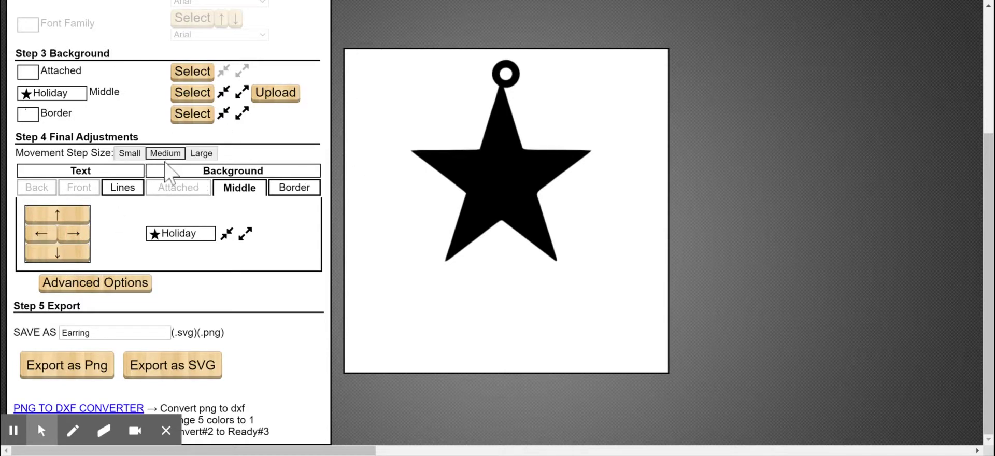
# Try a state silhouette as the middle background image
pyautogui.click(107, 93)
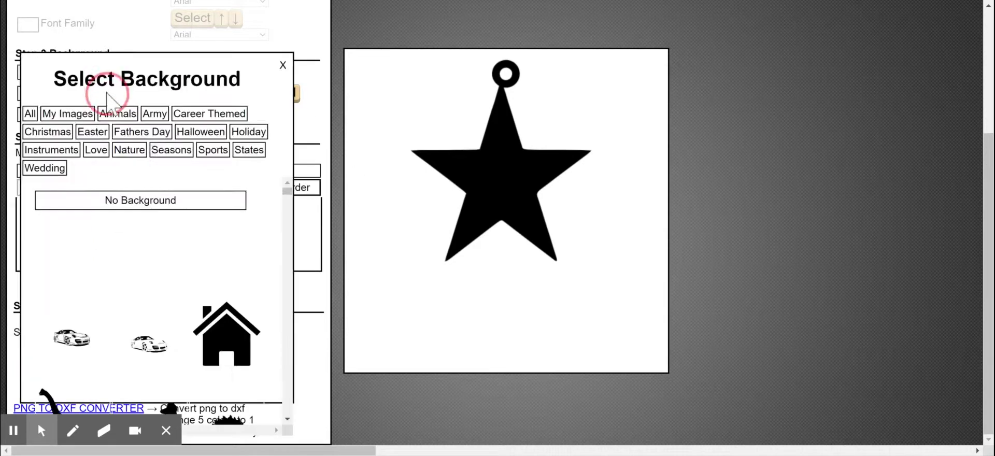
pyautogui.scroll(1, 189, 233)
pyautogui.scroll(-3, 224, 256)
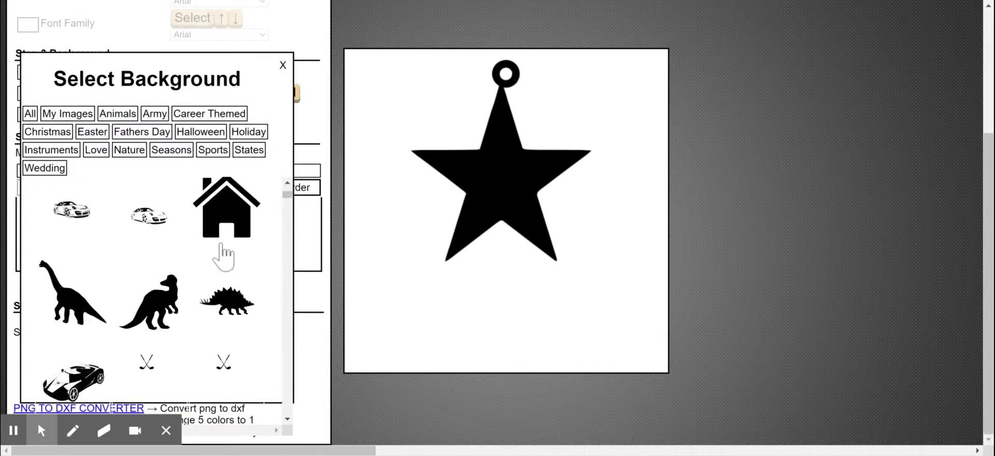
pyautogui.scroll(-15, 224, 256)
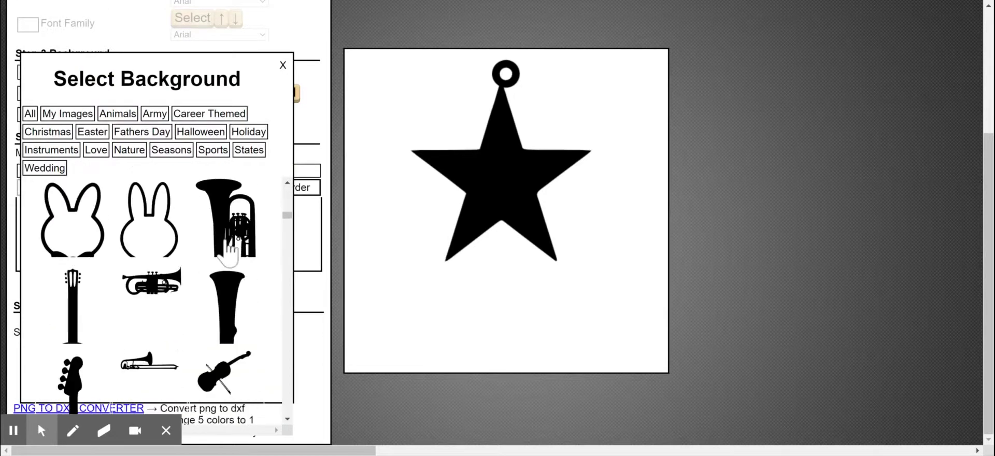
pyautogui.scroll(-10, 227, 252)
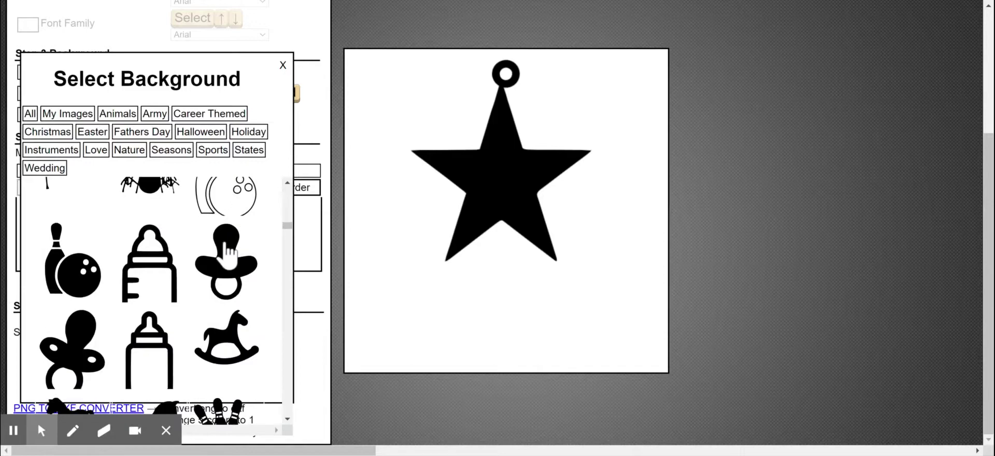
pyautogui.scroll(-4, 227, 251)
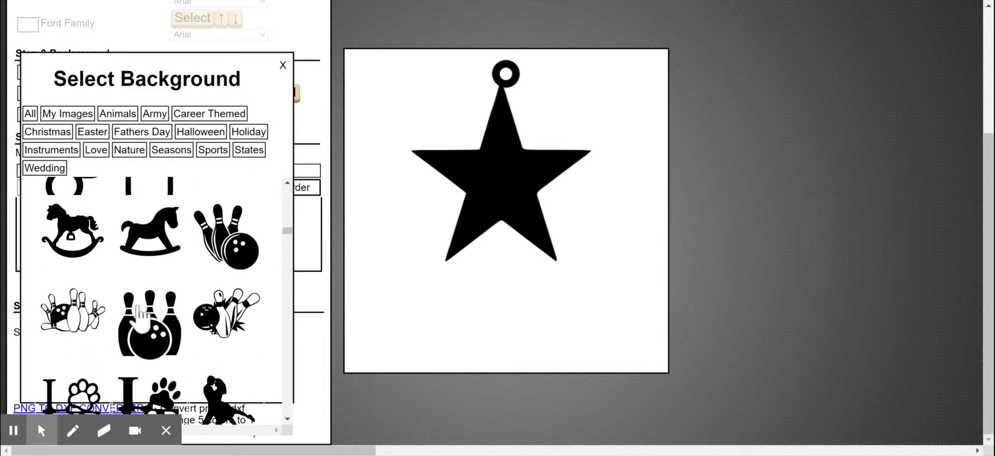
pyautogui.scroll(-9, 139, 316)
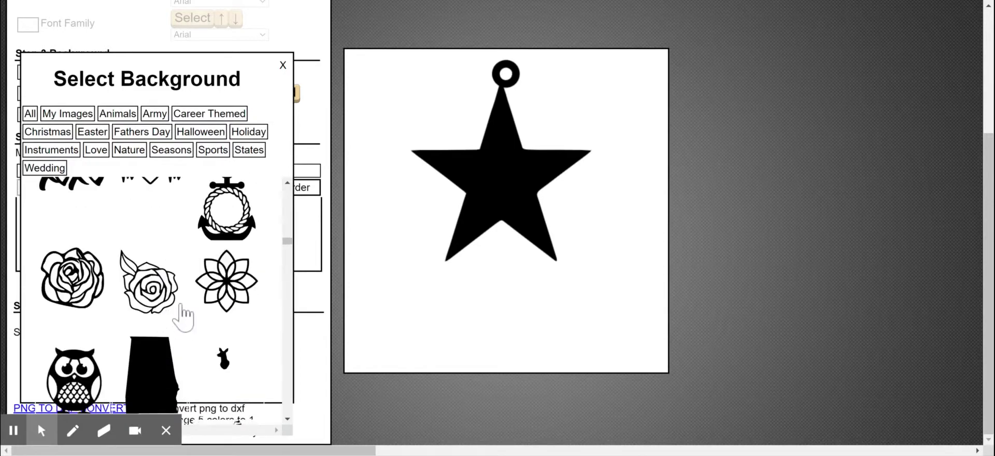
pyautogui.scroll(-2, 174, 303)
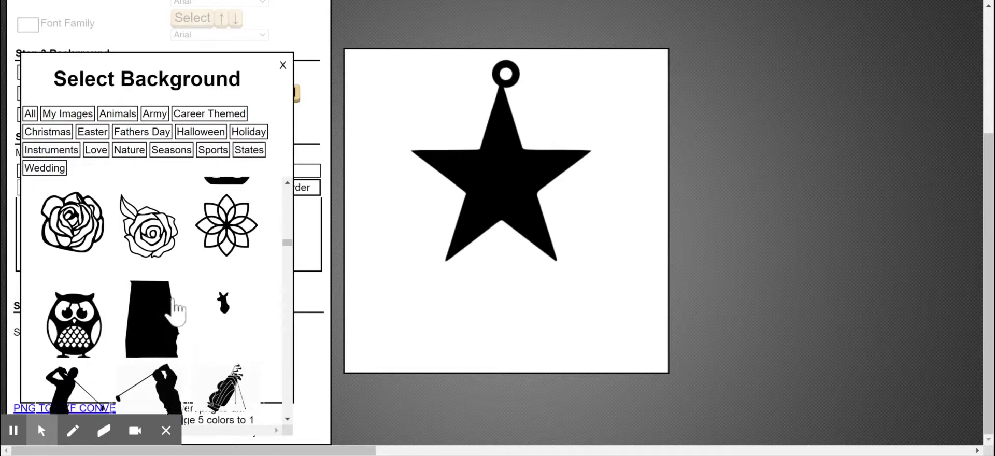
pyautogui.scroll(-5, 176, 310)
pyautogui.scroll(3, 173, 315)
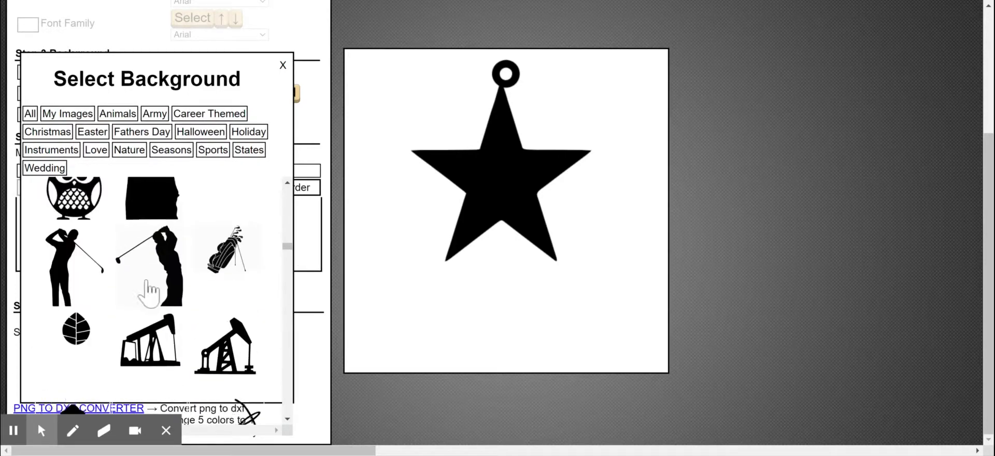
pyautogui.click(146, 191)
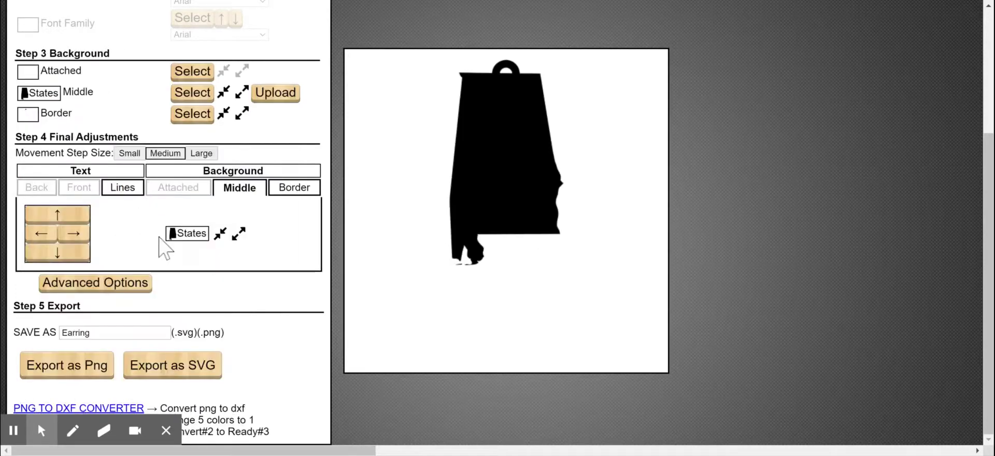
# Move the state shape down on the canvas, then slightly back up
pyautogui.click(73, 259)
pyautogui.click(74, 260)
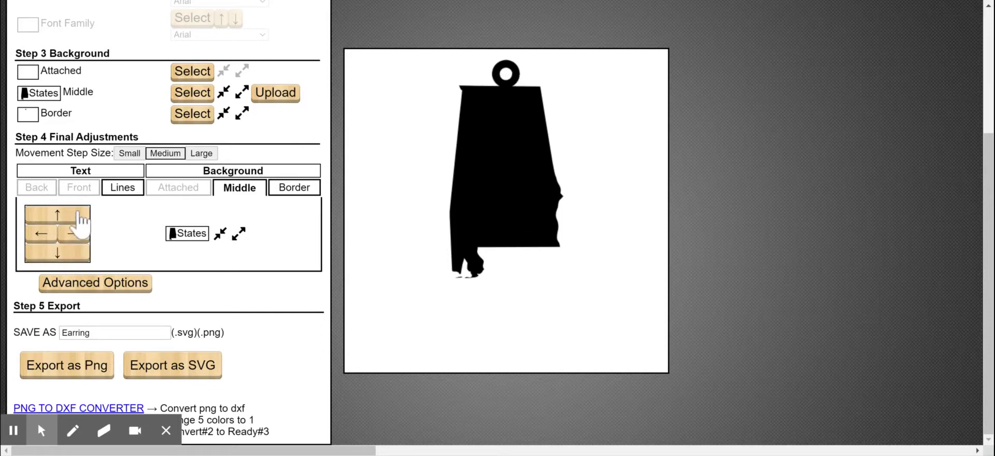
pyautogui.click(70, 215)
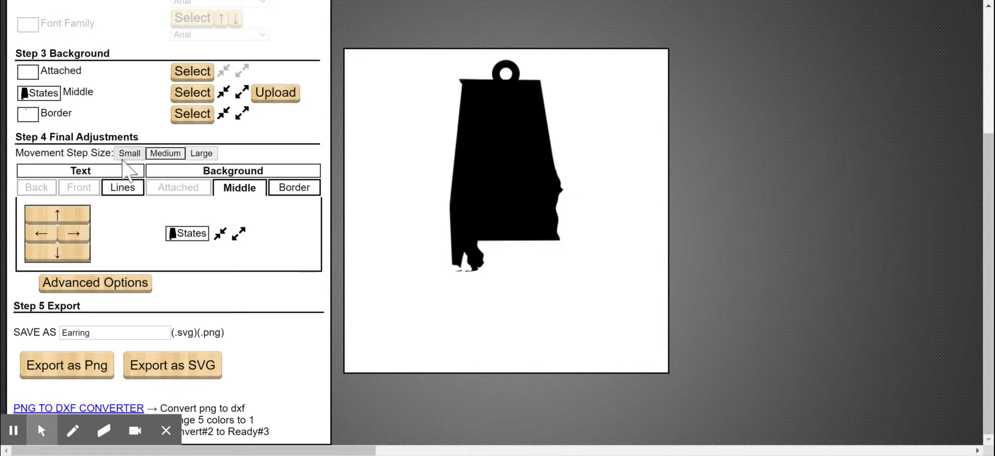
# Clear the middle image to No background
pyautogui.scroll(4, 129, 171)
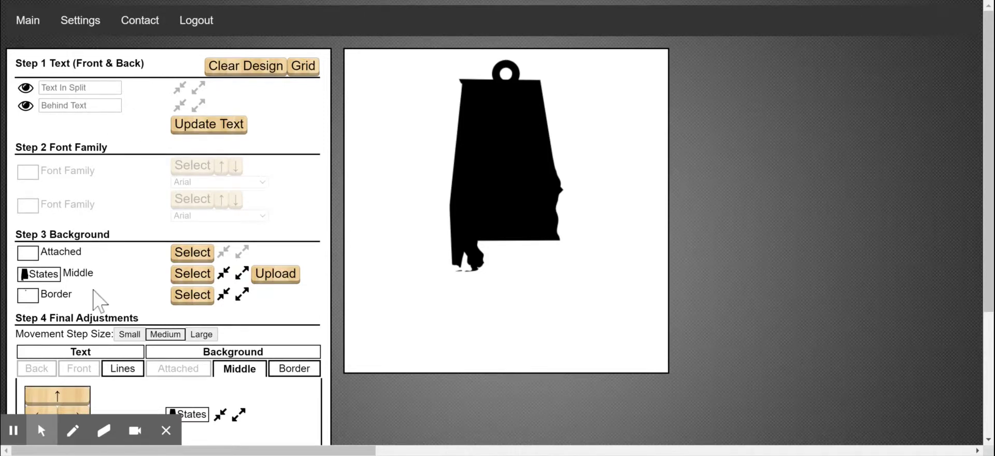
pyautogui.click(83, 277)
pyautogui.click(111, 200)
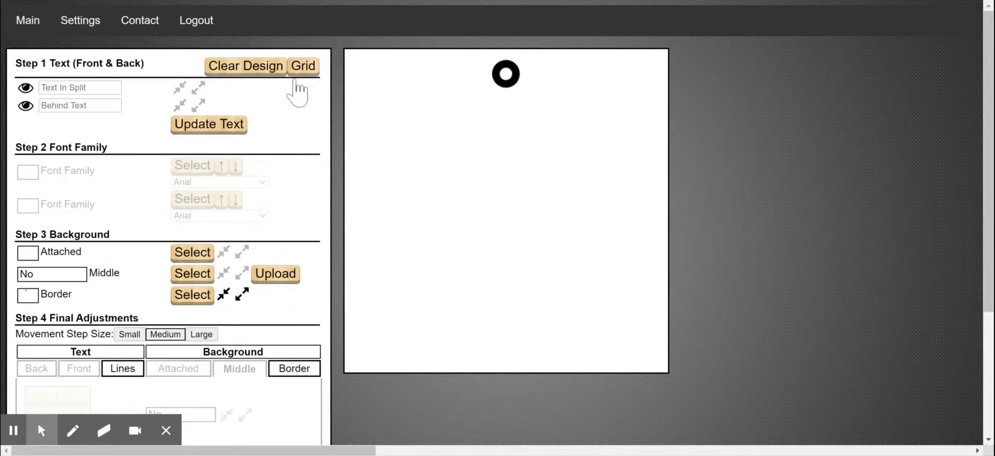
# Remove the border and render the letter T as behind text
pyautogui.click(66, 298)
pyautogui.click(179, 129)
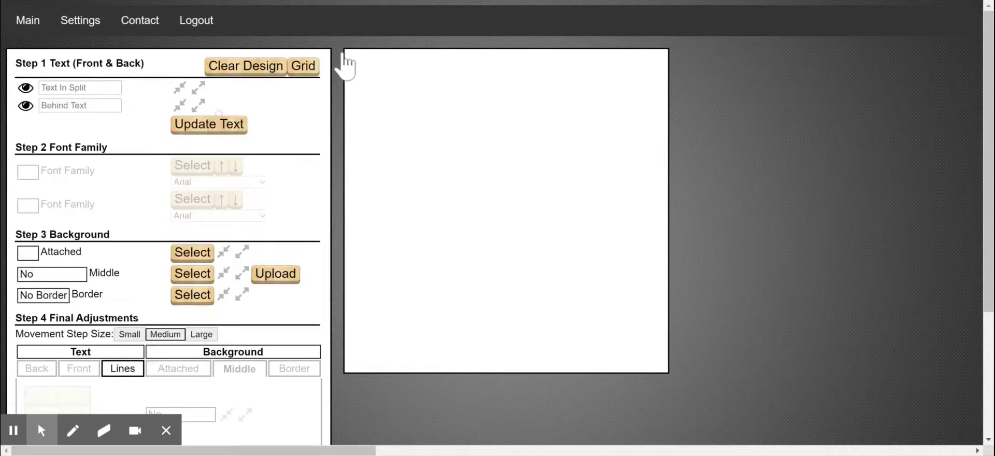
pyautogui.click(80, 106)
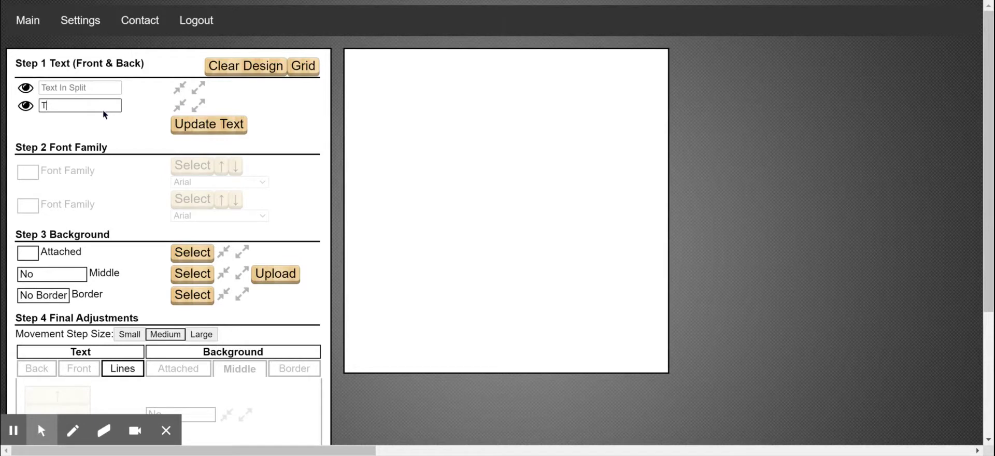
pyautogui.write('T')
pyautogui.click(188, 125)
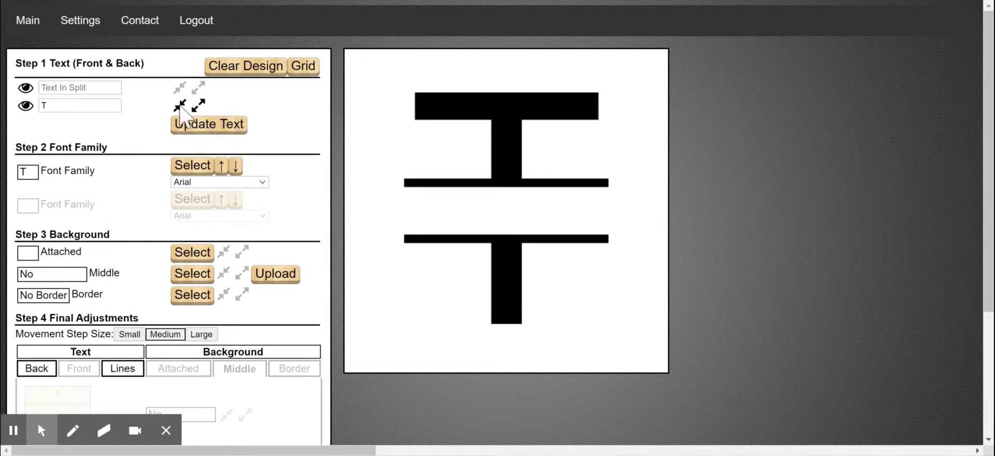
# With Large step size, move the split lines down off the letter and shrink the back-text T
pyautogui.click(124, 370)
pyautogui.scroll(-3, 135, 328)
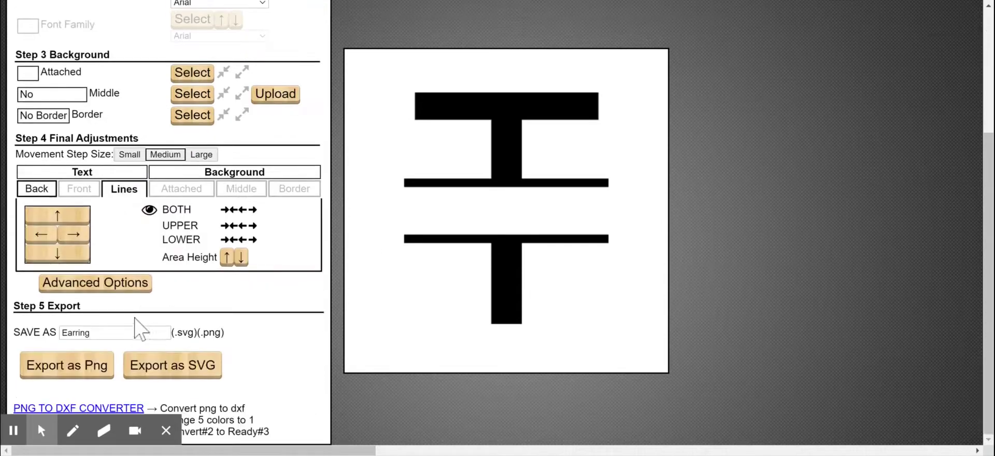
pyautogui.click(201, 155)
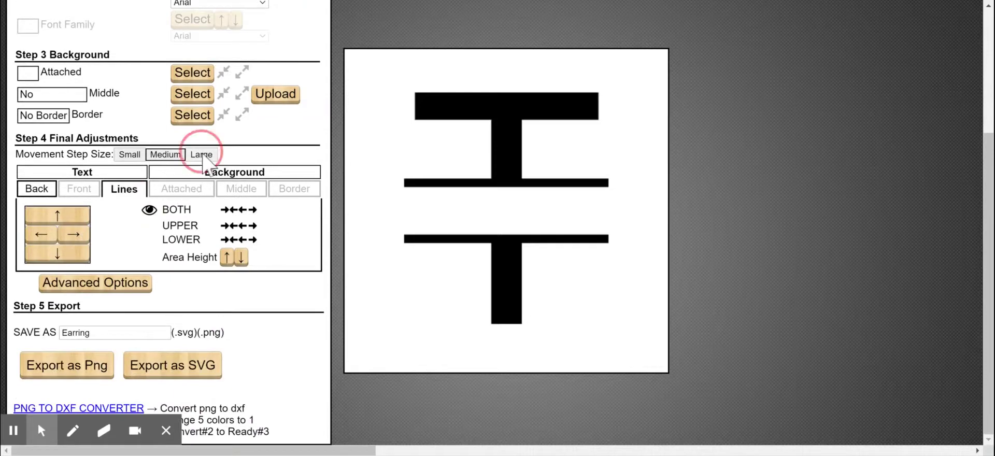
pyautogui.click(72, 259)
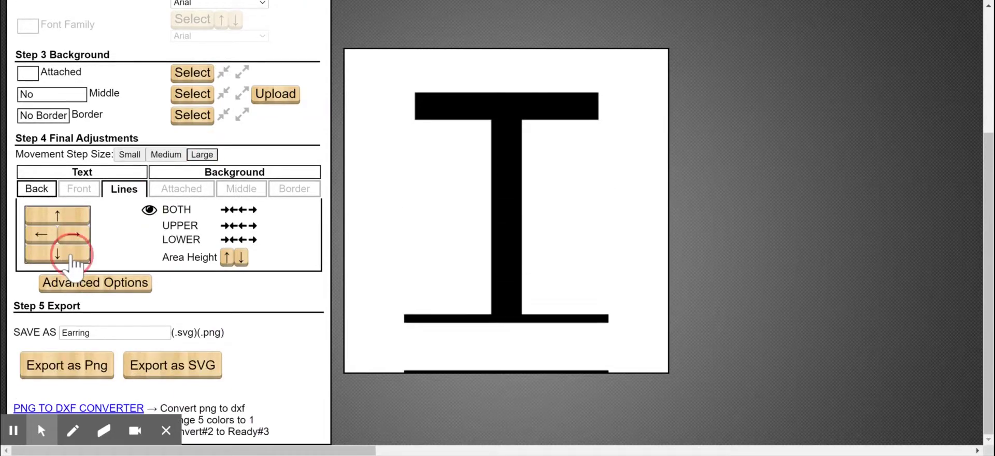
pyautogui.click(73, 259)
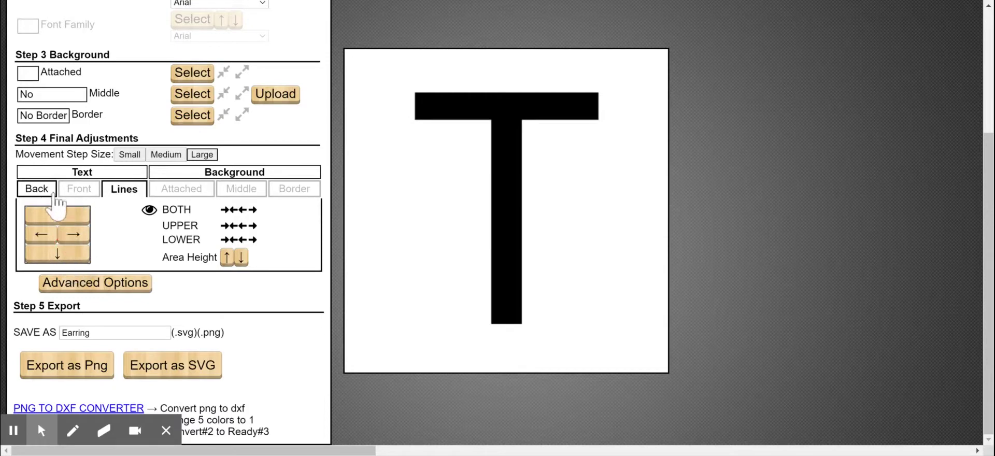
pyautogui.click(39, 188)
pyautogui.click(219, 236)
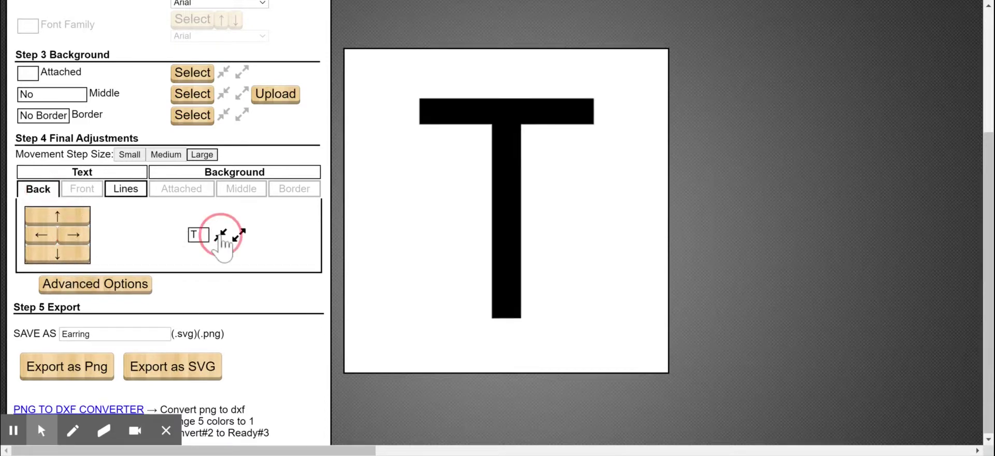
# Put a hanging circle border around the T and shrink it three steps
pyautogui.click(92, 117)
pyautogui.scroll(-5, 223, 196)
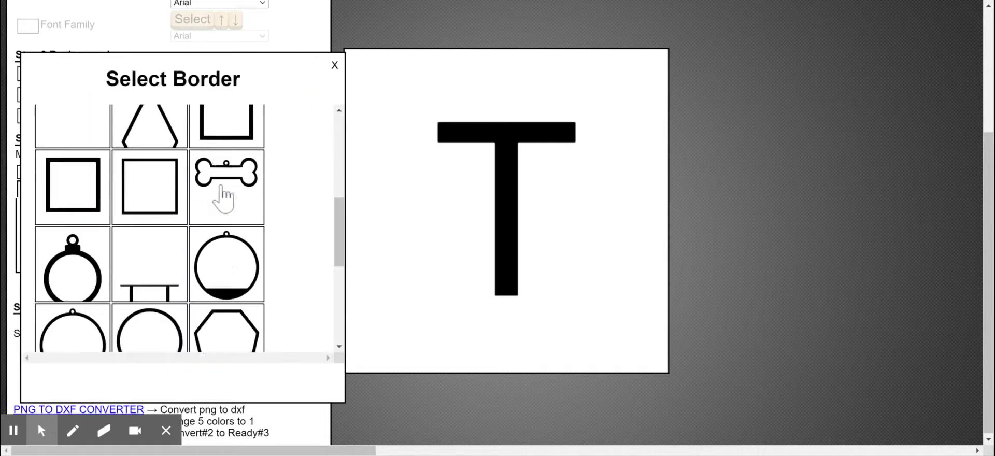
pyautogui.scroll(-2, 223, 197)
pyautogui.click(238, 195)
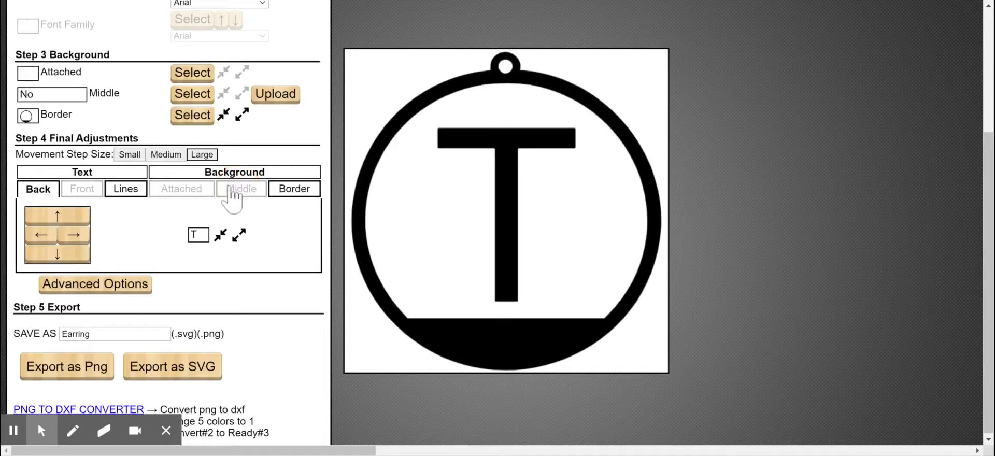
pyautogui.click(290, 189)
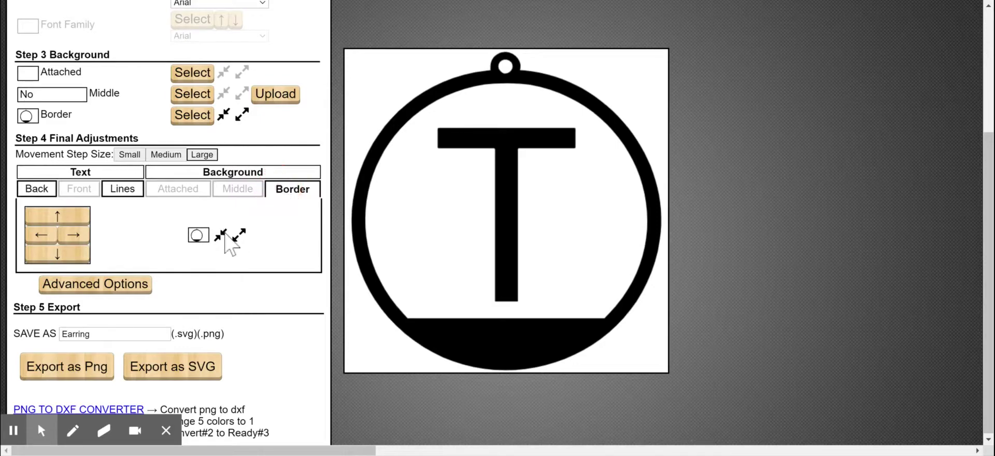
pyautogui.click(221, 235)
pyautogui.click(221, 235)
pyautogui.click(220, 236)
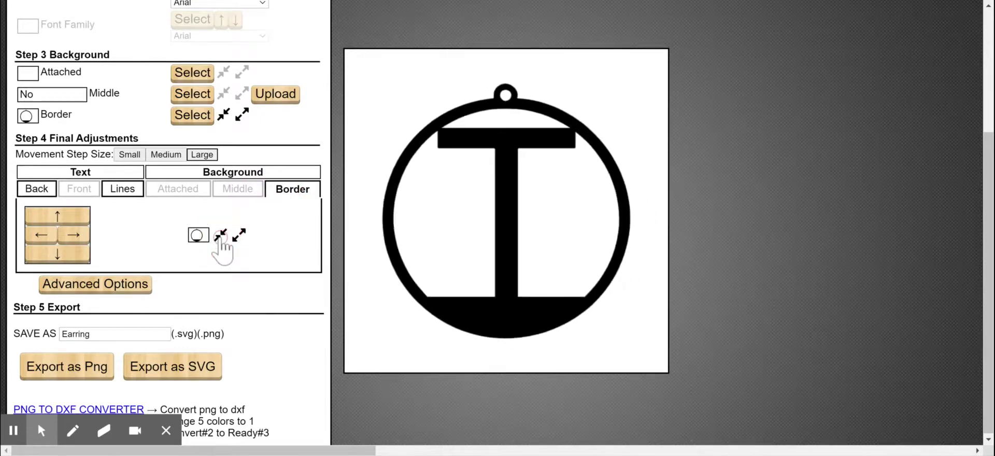
# Change the letter T to the Norican script font
pyautogui.scroll(1, 153, 135)
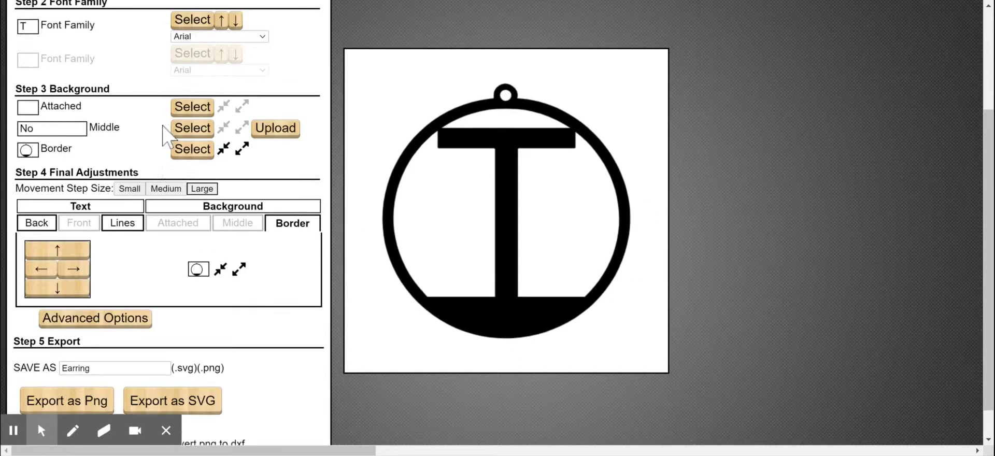
pyautogui.click(67, 57)
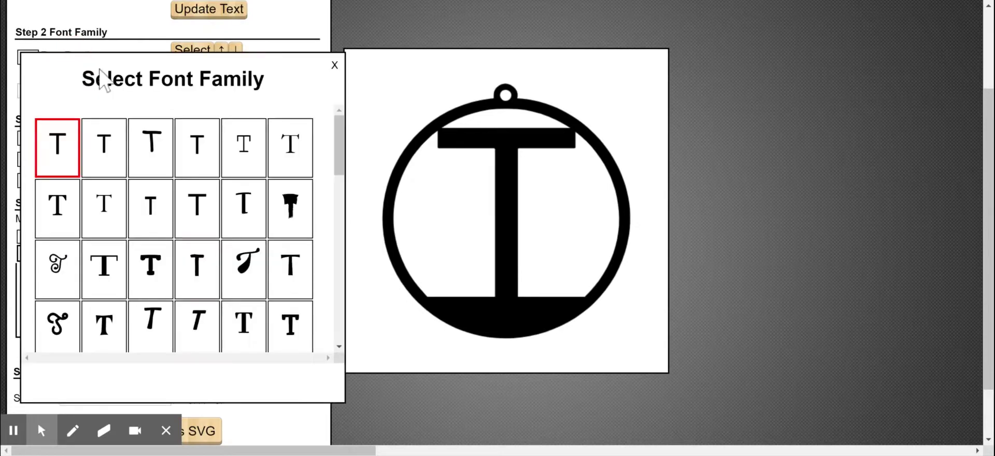
pyautogui.scroll(-3, 200, 145)
pyautogui.scroll(-2, 210, 158)
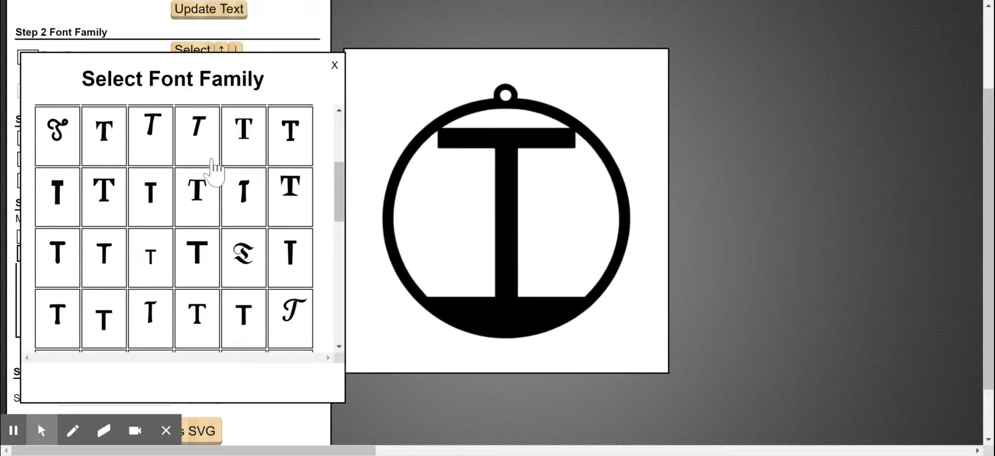
pyautogui.click(282, 267)
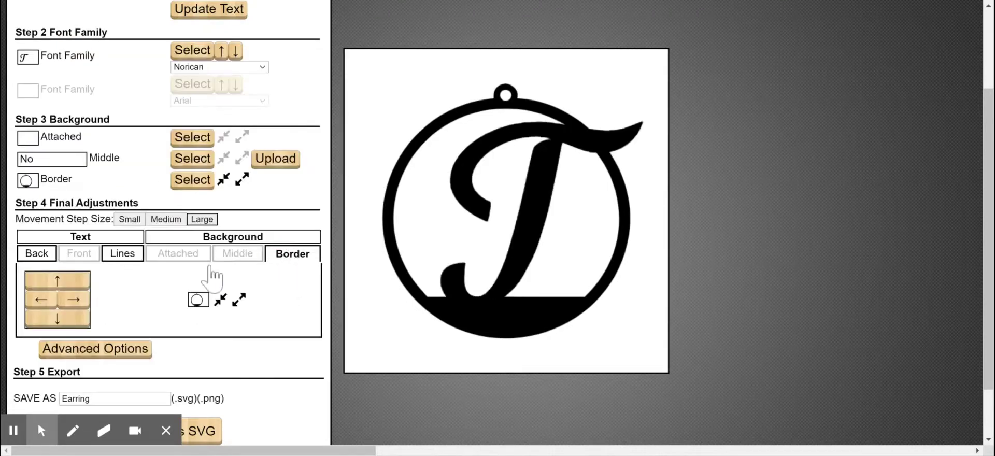
# Shift the circle border left and right, settling the ring and hoop one step left
pyautogui.click(46, 300)
pyautogui.click(74, 300)
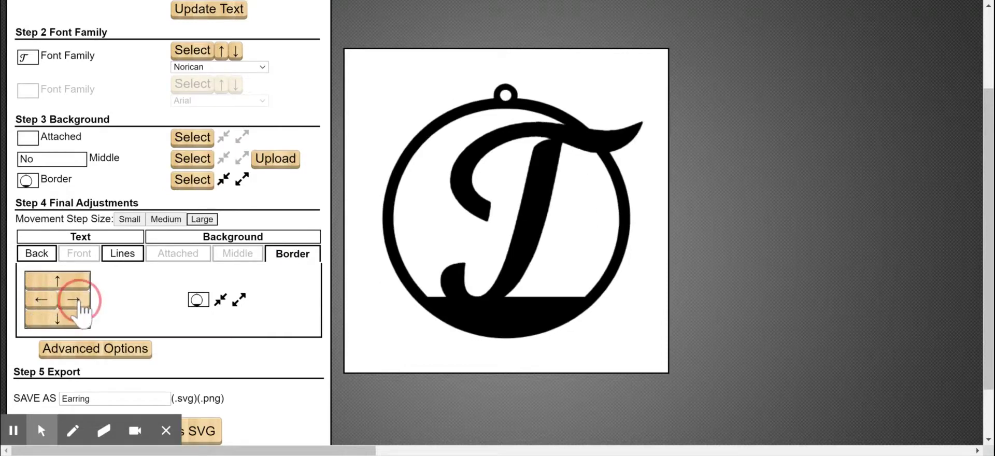
pyautogui.click(75, 300)
pyautogui.click(76, 301)
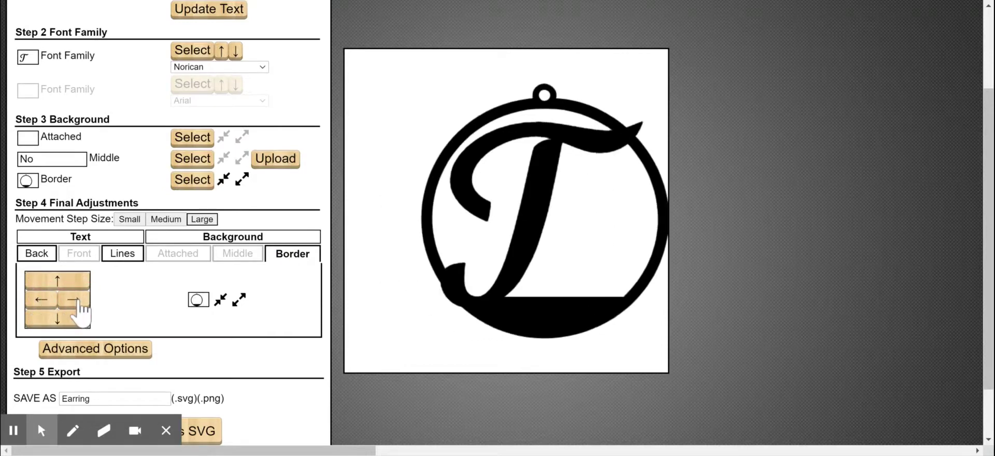
pyautogui.click(41, 300)
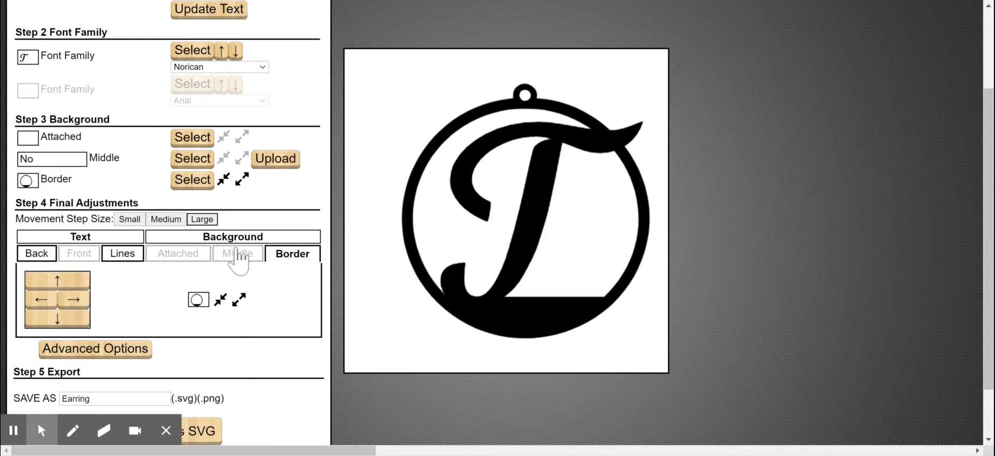
# Nudge the script T two steps left and one step right
pyautogui.click(39, 253)
pyautogui.click(32, 298)
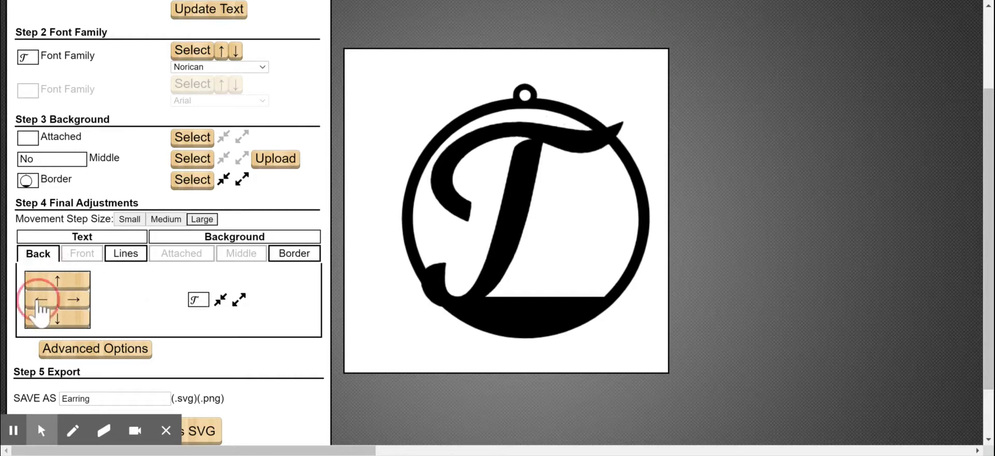
pyautogui.click(32, 298)
pyautogui.click(73, 303)
# Change the letter's font to Inknut Antiqua
pyautogui.click(48, 59)
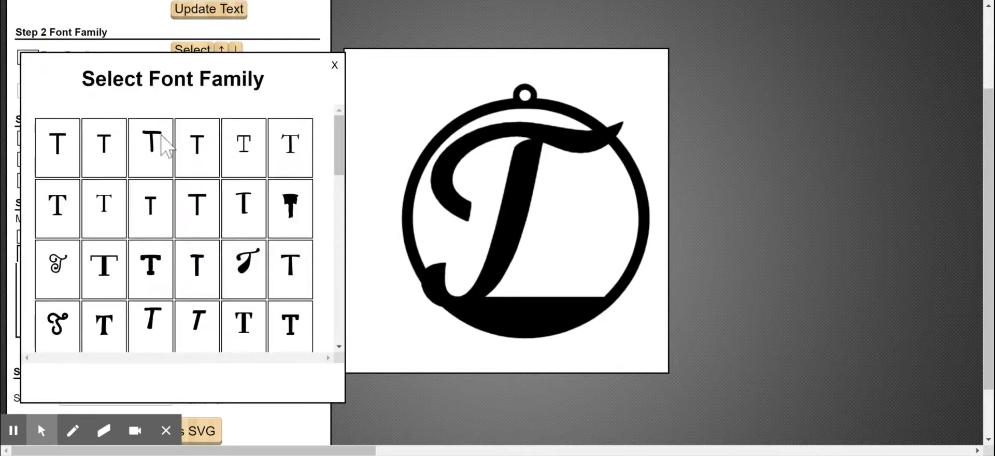
pyautogui.scroll(-3, 171, 160)
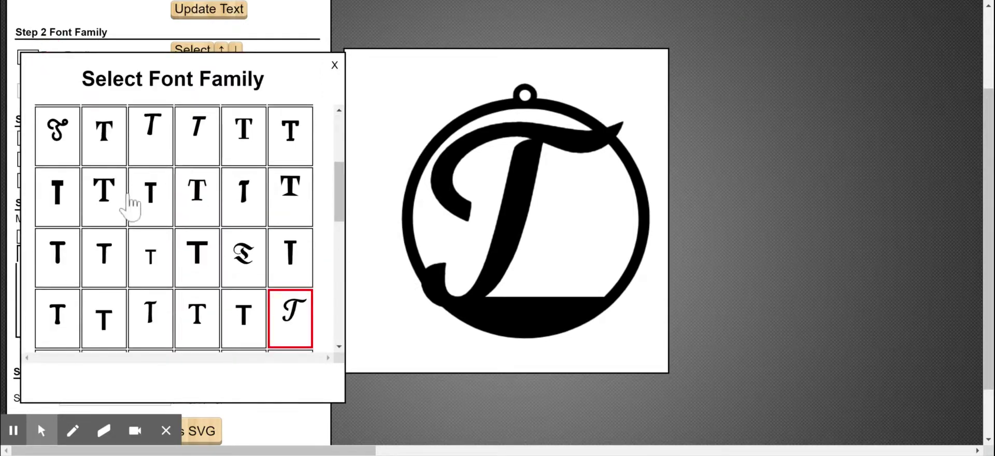
pyautogui.click(101, 206)
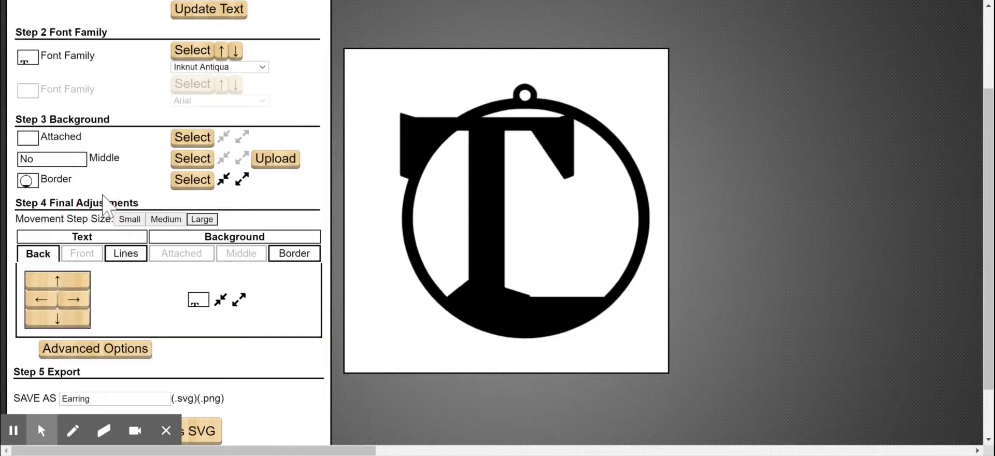
# Reposition the T three steps right, two left and two up
pyautogui.click(70, 300)
pyautogui.click(69, 300)
pyautogui.click(69, 300)
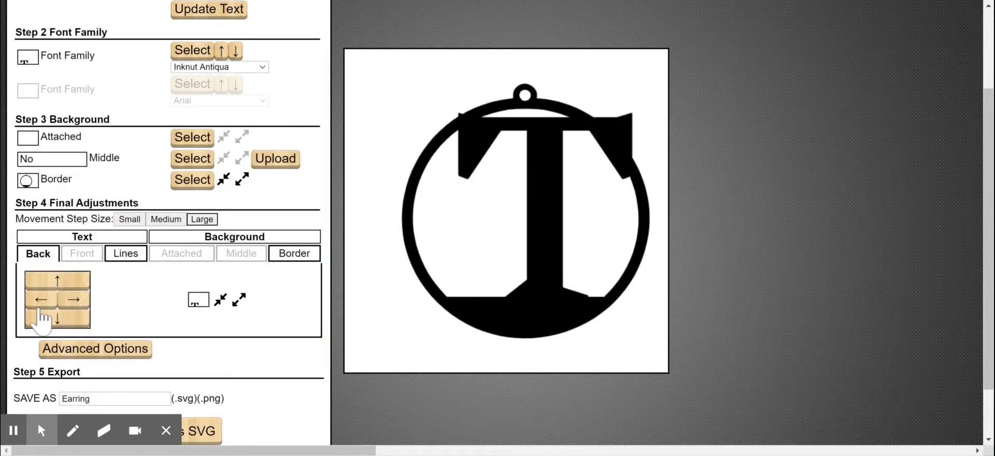
pyautogui.click(41, 301)
pyautogui.click(69, 319)
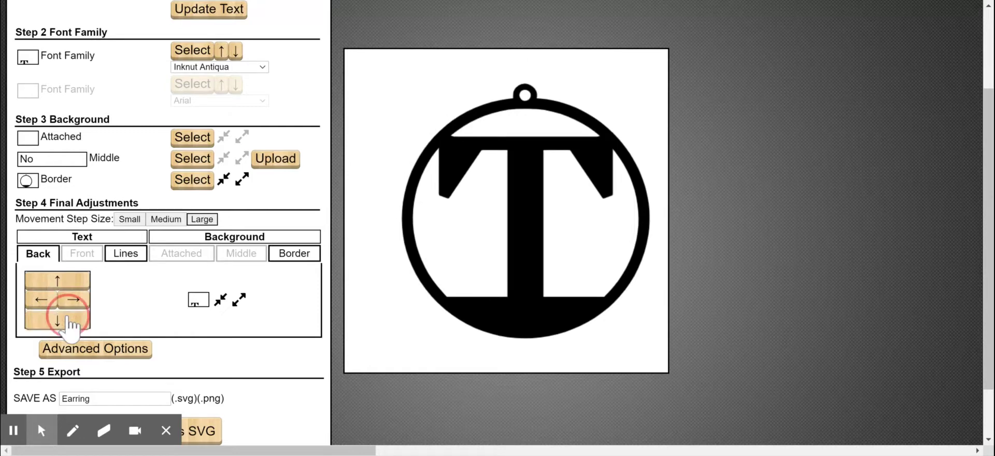
pyautogui.click(65, 280)
pyautogui.click(66, 281)
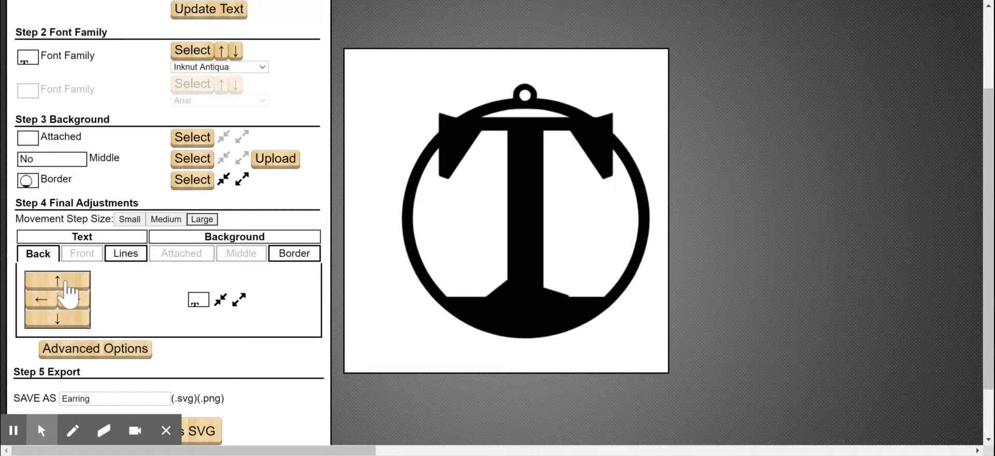
# Narrow the T two steps, widen it once, and fine-tune its position in the ring
pyautogui.click(221, 300)
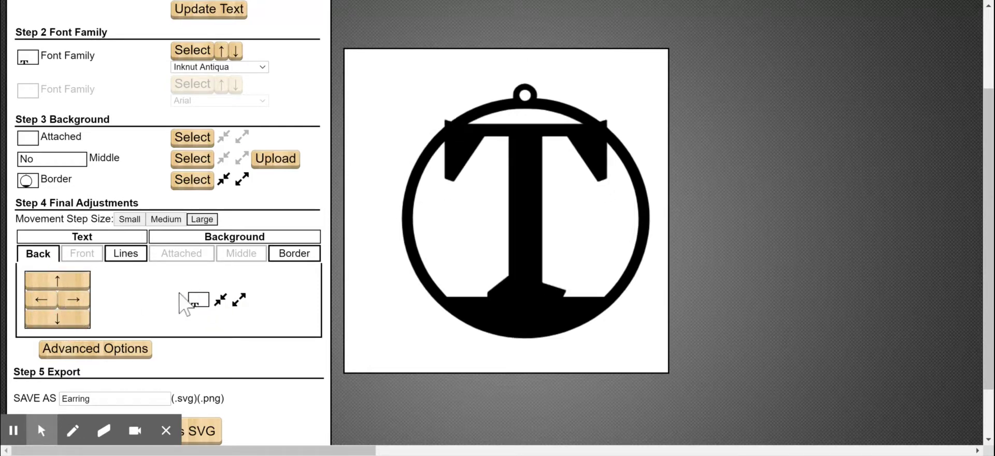
pyautogui.click(219, 301)
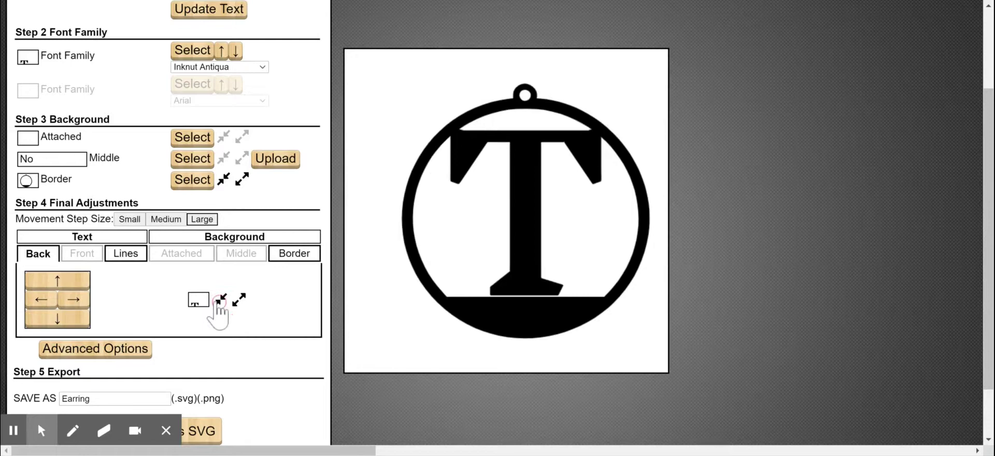
pyautogui.click(71, 279)
pyautogui.click(74, 299)
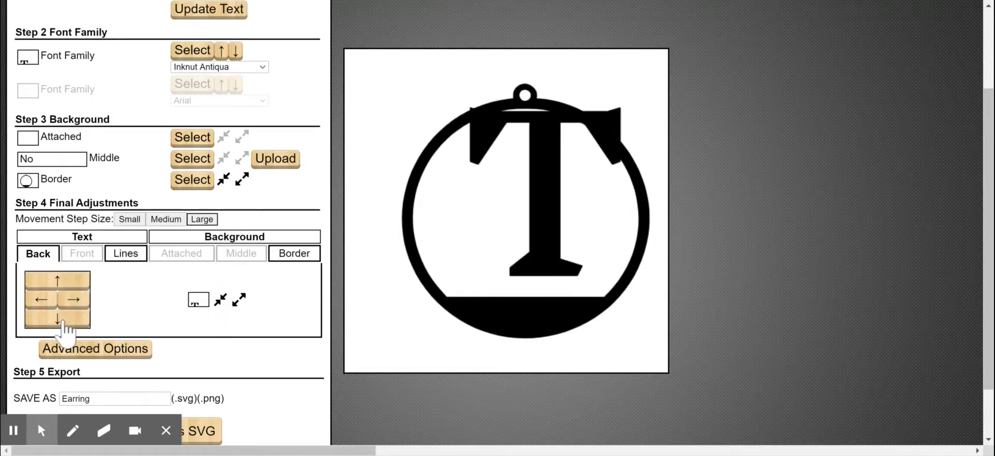
pyautogui.click(55, 318)
pyautogui.click(41, 299)
pyautogui.click(41, 299)
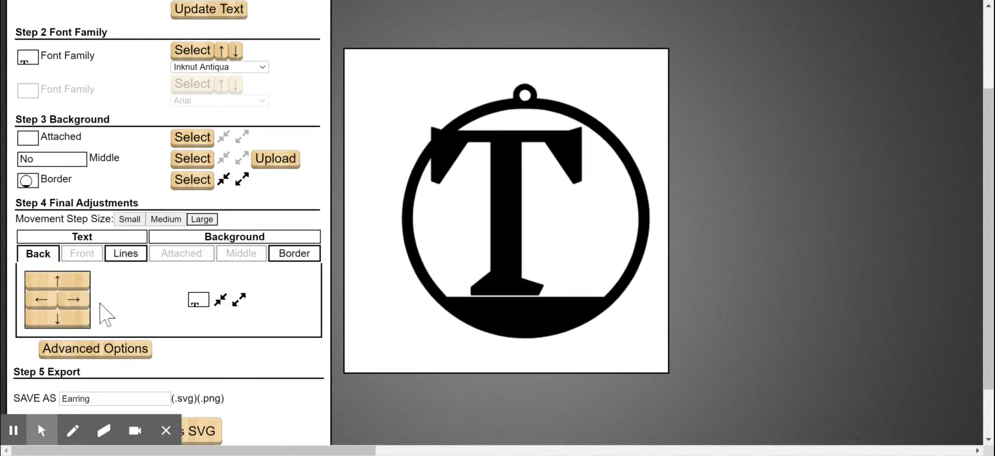
pyautogui.click(82, 302)
pyautogui.click(239, 299)
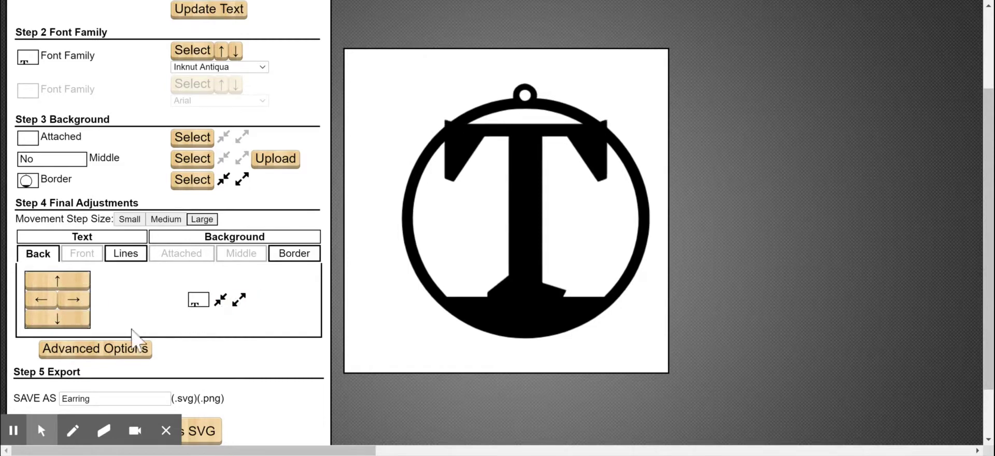
pyautogui.click(72, 323)
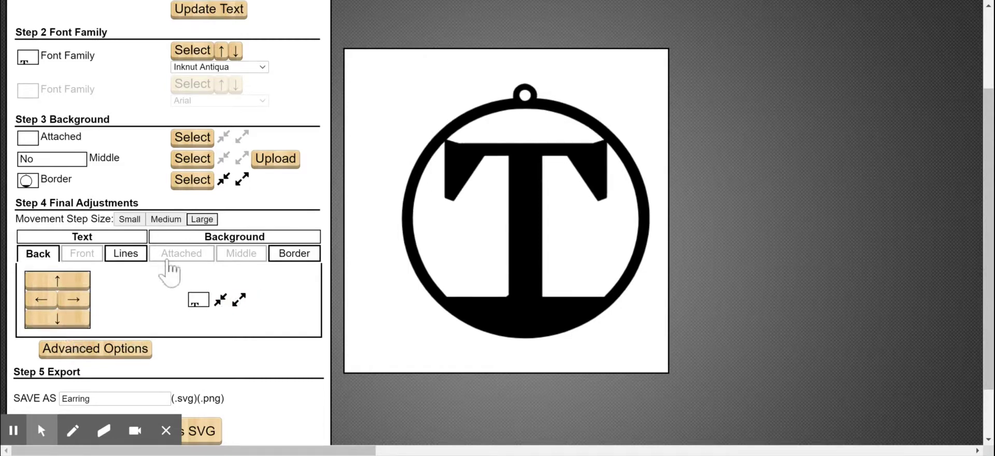
# With step size set to Small, nudge the T up until its crossbar meets the ring
pyautogui.click(129, 218)
pyautogui.click(57, 281)
pyautogui.click(58, 281)
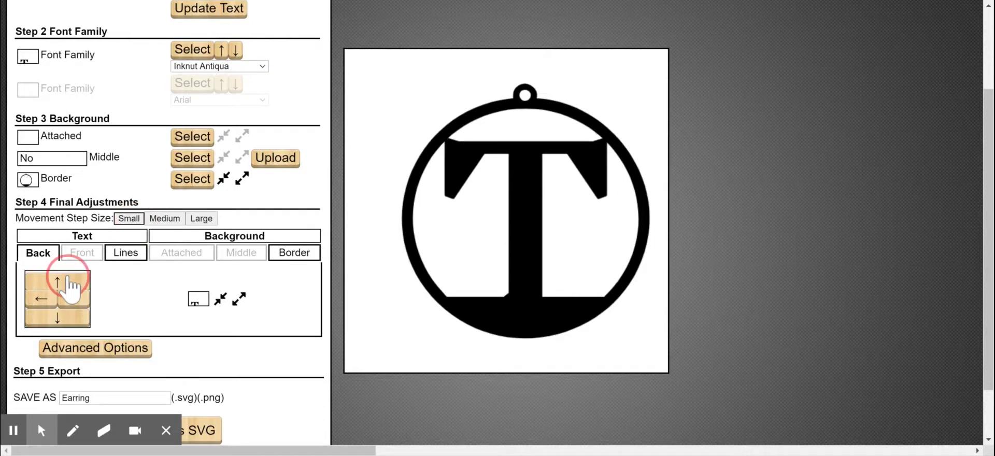
pyautogui.click(69, 279)
pyautogui.click(70, 279)
pyautogui.click(70, 279)
pyautogui.click(72, 280)
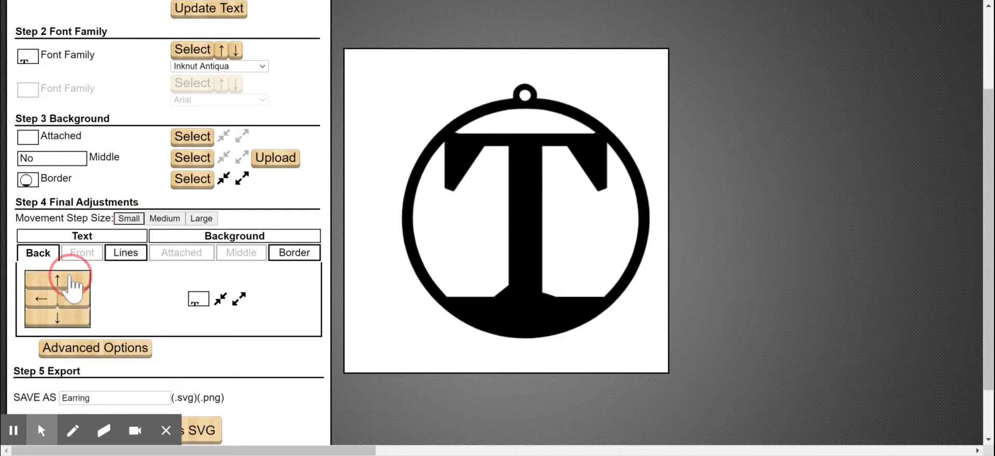
pyautogui.click(71, 280)
pyautogui.click(71, 280)
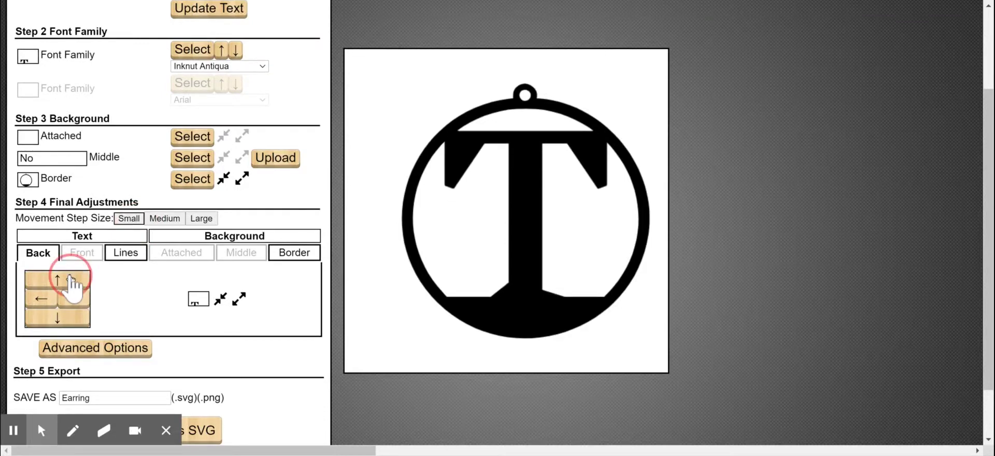
pyautogui.click(71, 279)
pyautogui.click(72, 280)
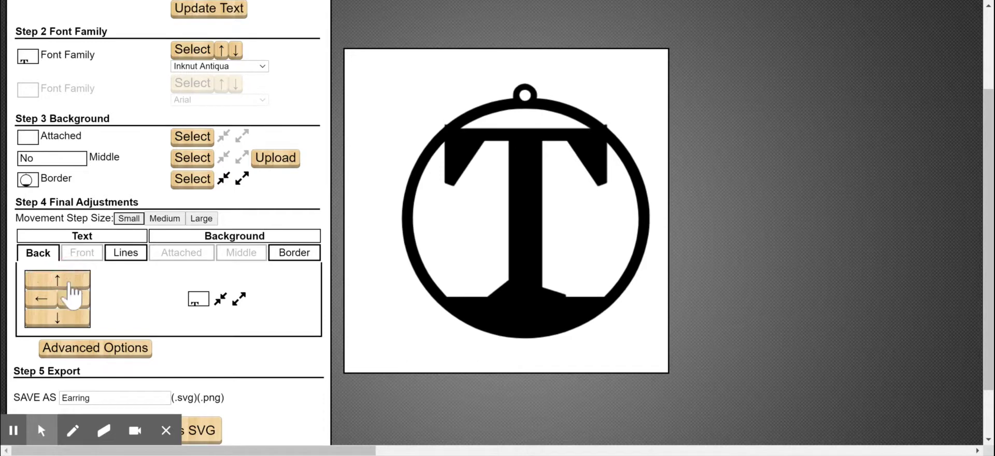
pyautogui.click(63, 321)
pyautogui.click(62, 322)
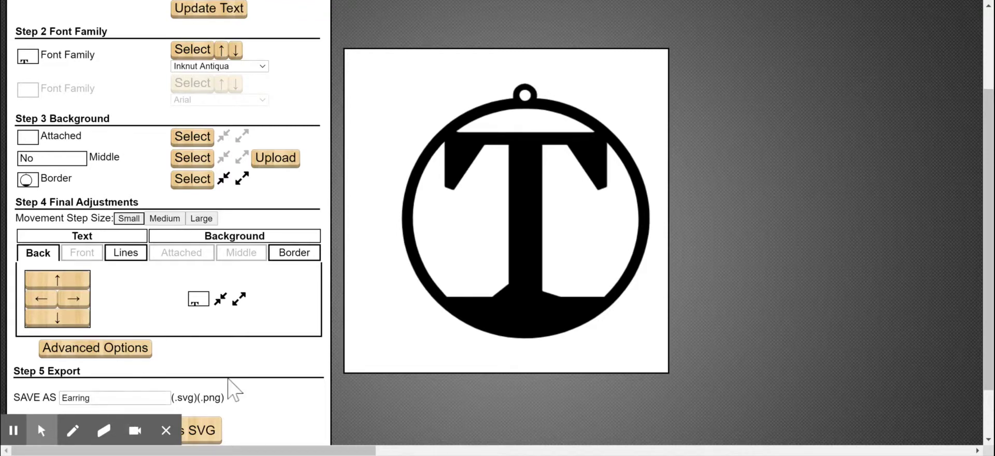
pyautogui.scroll(-1, 235, 388)
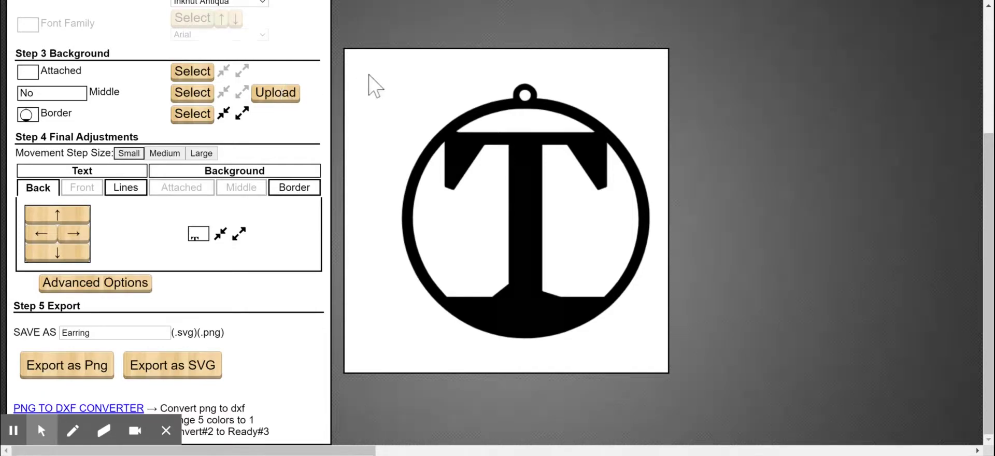
pyautogui.scroll(4, 684, 192)
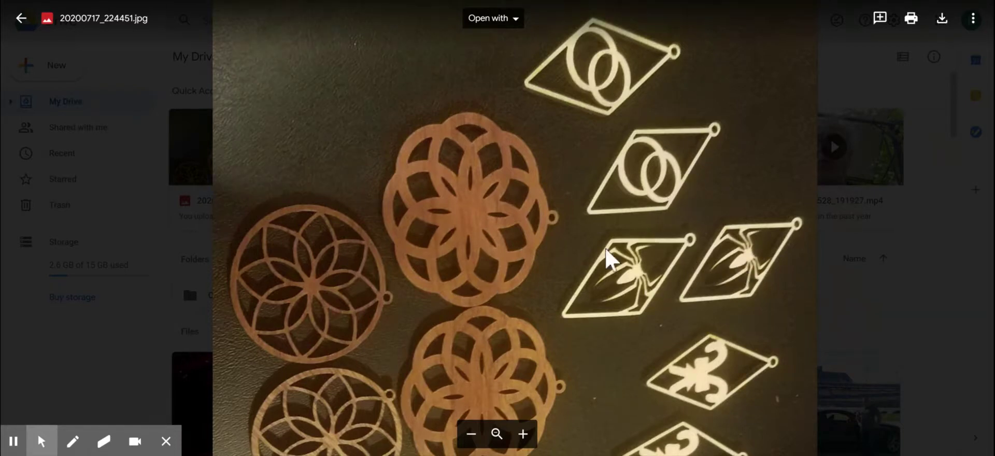
# Pan around the earring photo to view the lower earrings and R pendants
pyautogui.moveTo(598, 318); pyautogui.dragTo(596, 249)
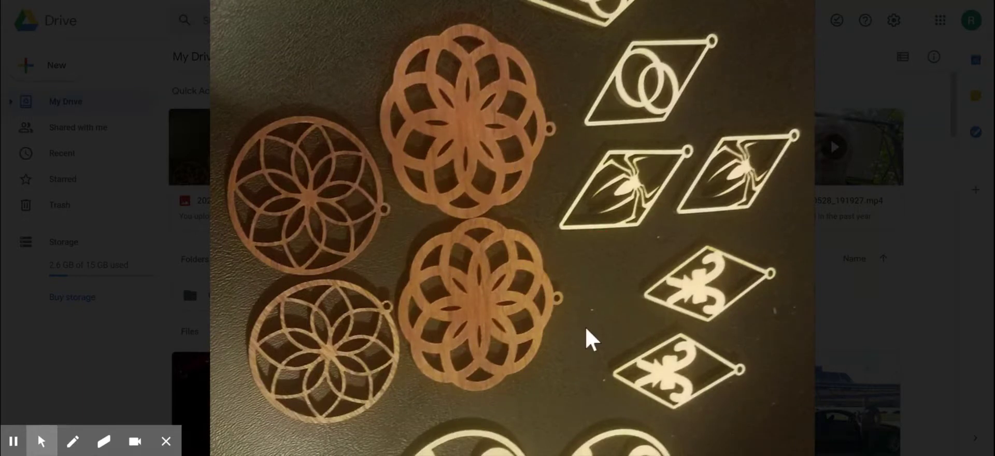
pyautogui.moveTo(583, 335); pyautogui.dragTo(591, 231)
pyautogui.moveTo(562, 290); pyautogui.dragTo(572, 191)
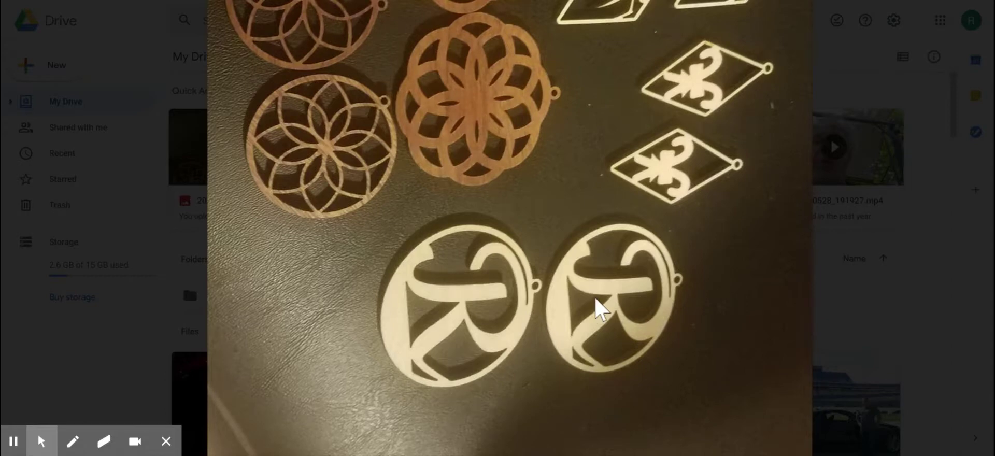
pyautogui.moveTo(580, 95); pyautogui.dragTo(617, 364)
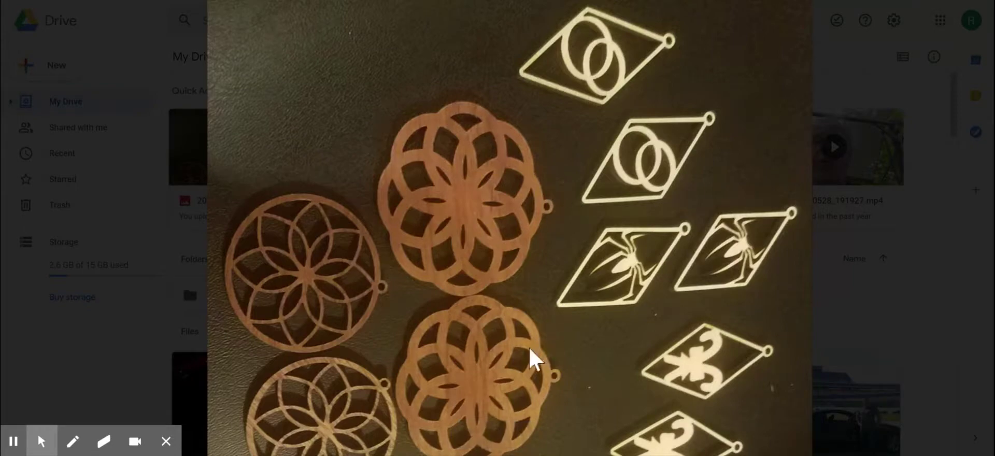
pyautogui.moveTo(517, 229); pyautogui.dragTo(547, 372)
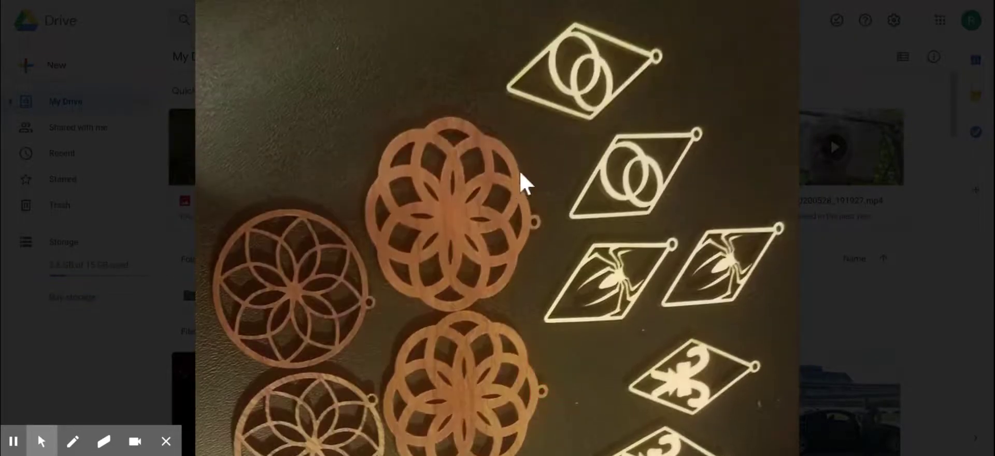